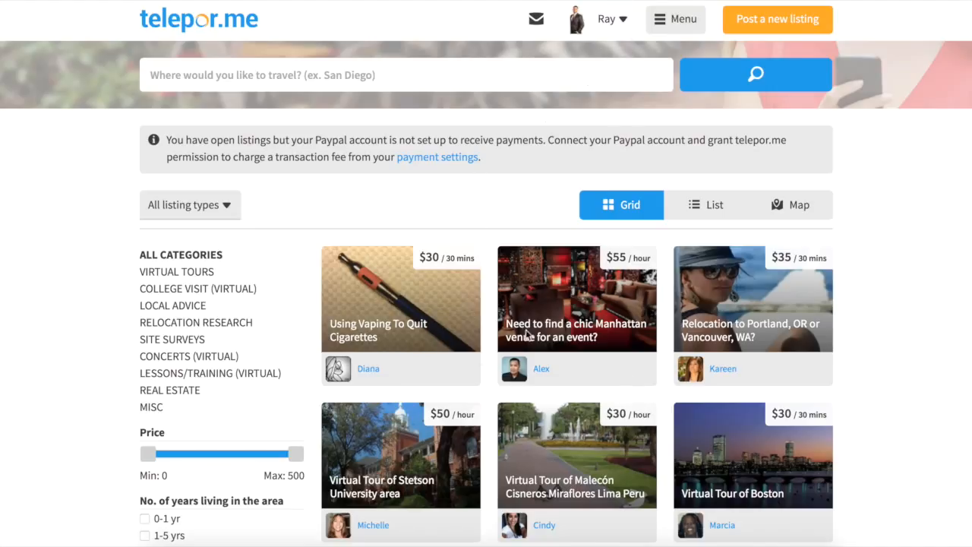
Start a new listing in the Virtual Tours category with listing type Virtual Service, and allow the site to use the current location
{"action": "left_click", "coordinate": [758, 28]}
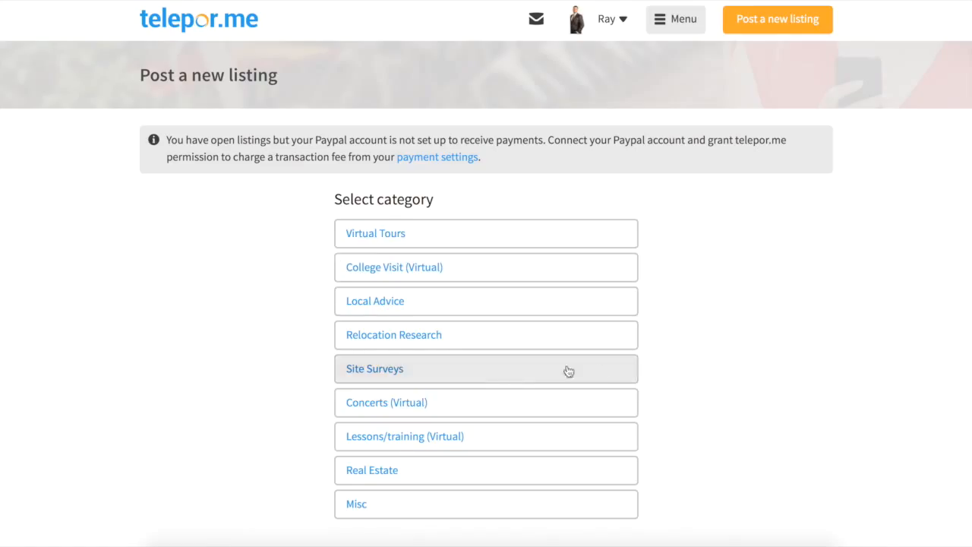
{"action": "left_click", "coordinate": [395, 237]}
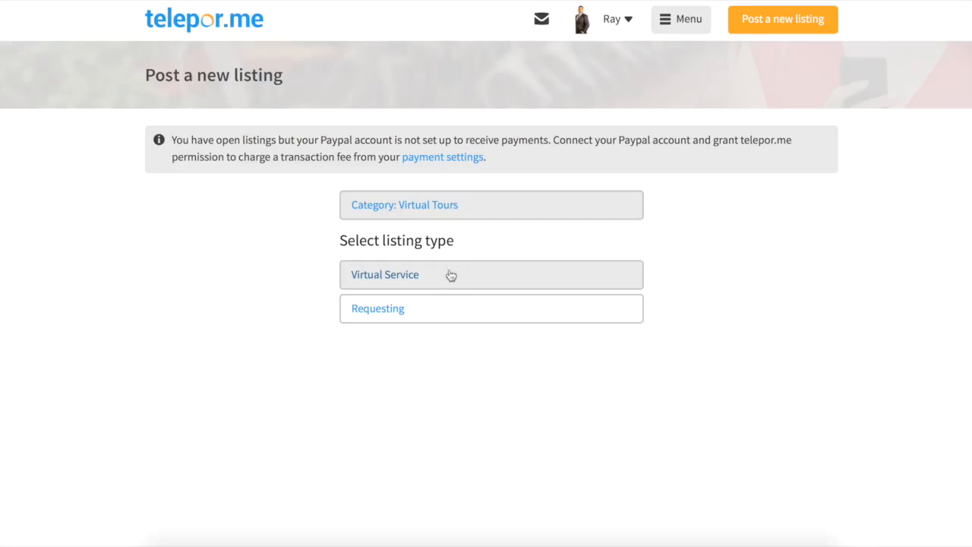
{"action": "left_click", "coordinate": [414, 277]}
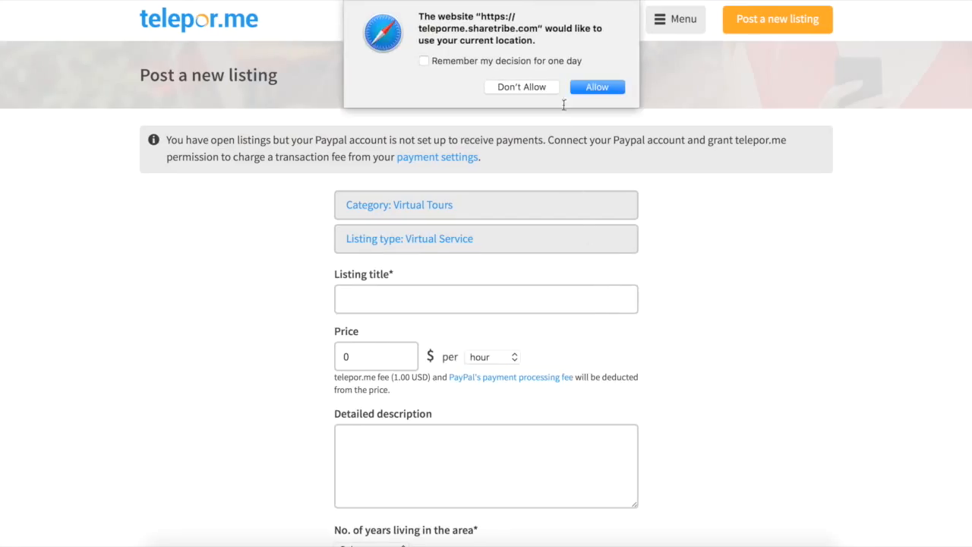
{"action": "left_click", "coordinate": [594, 88]}
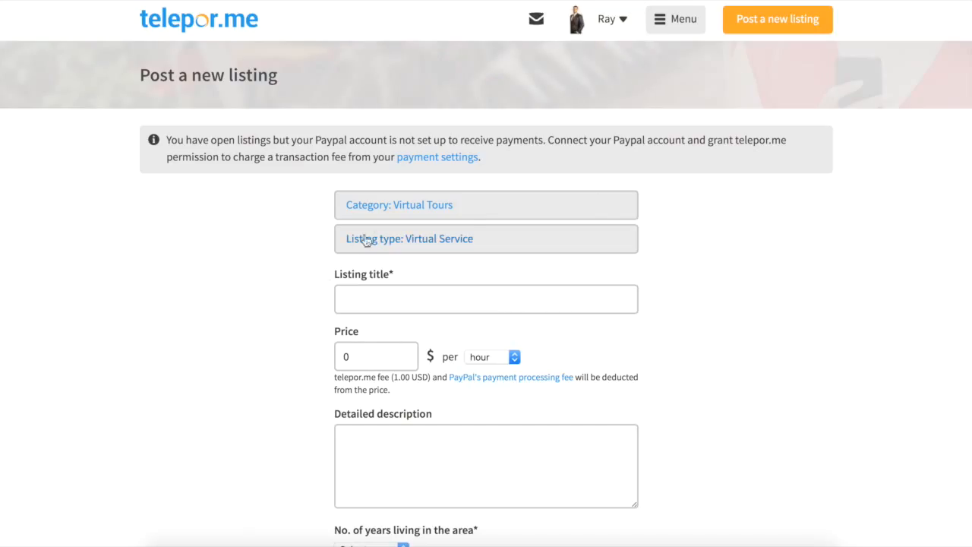
Title the listing "Virtual Tour of San Diego" and set its price to $20.00 per 30 mins
{"action": "left_click", "coordinate": [357, 301]}
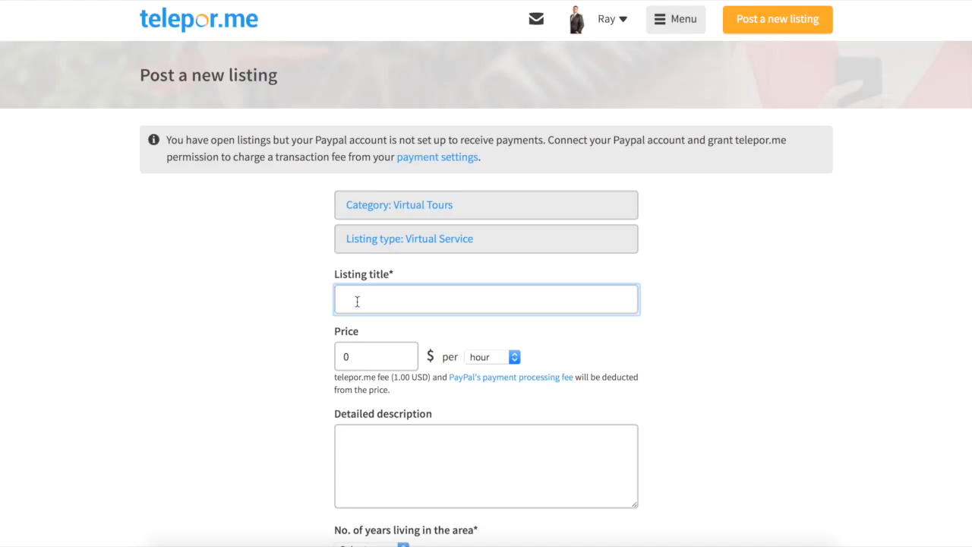
{"action": "type", "text": "Virtual Tour of San Diego"}
{"action": "left_click", "coordinate": [363, 357]}
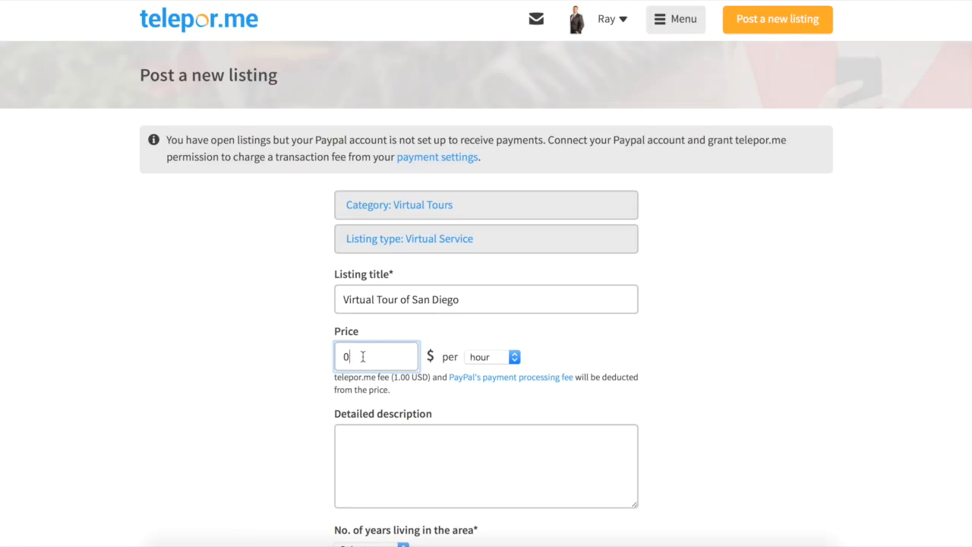
{"action": "scroll", "coordinate": [362, 357], "scroll_direction": "down", "scroll_amount": 2}
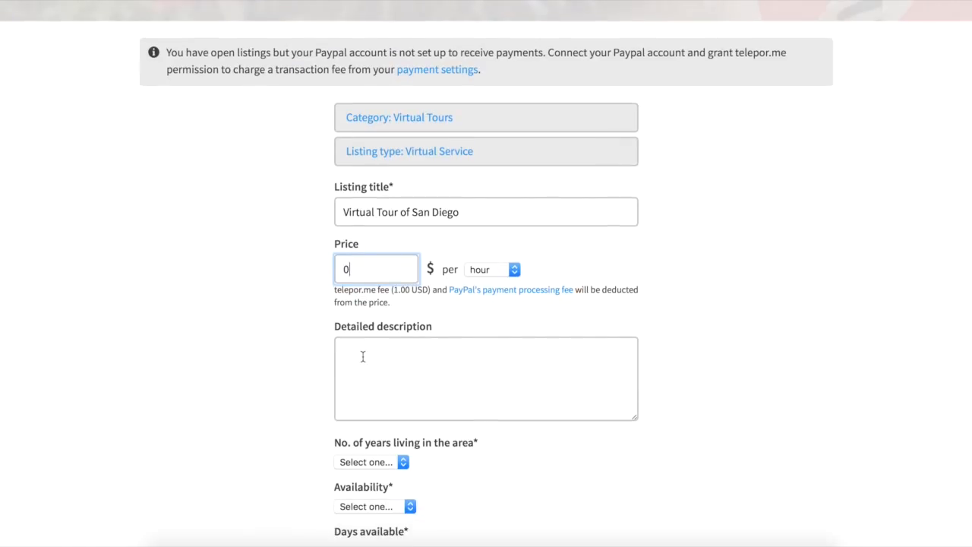
{"action": "left_click", "coordinate": [510, 270]}
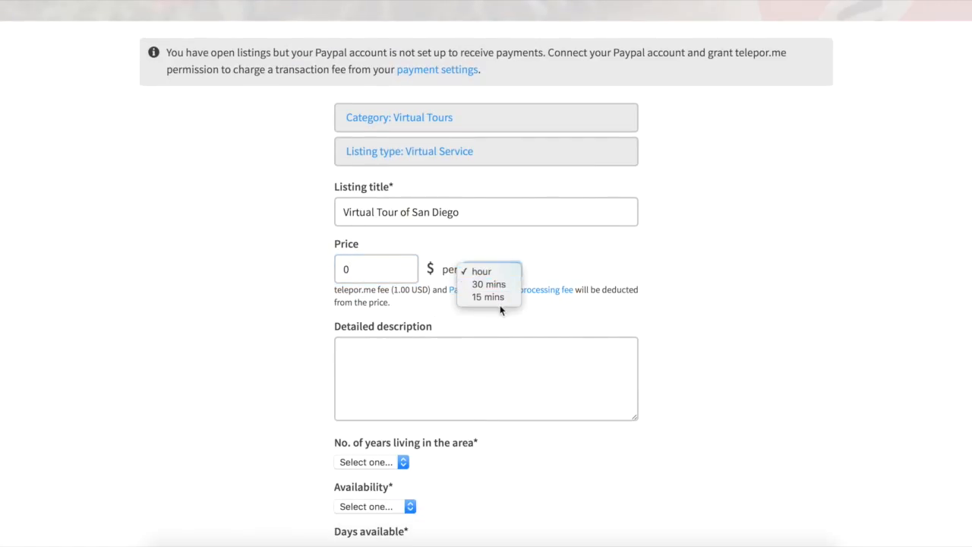
{"action": "left_click", "coordinate": [489, 284]}
{"action": "double_click", "coordinate": [369, 268]}
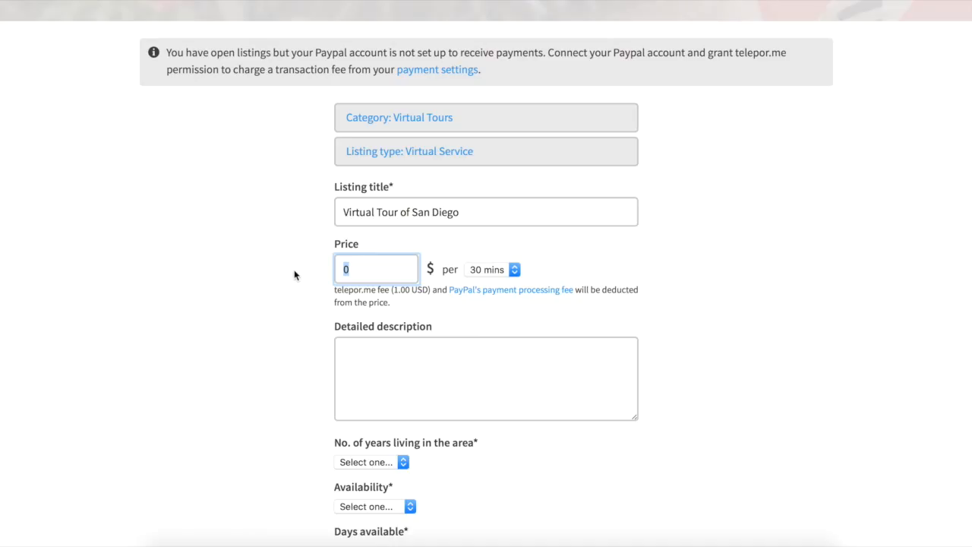
{"action": "type", "text": "20"}
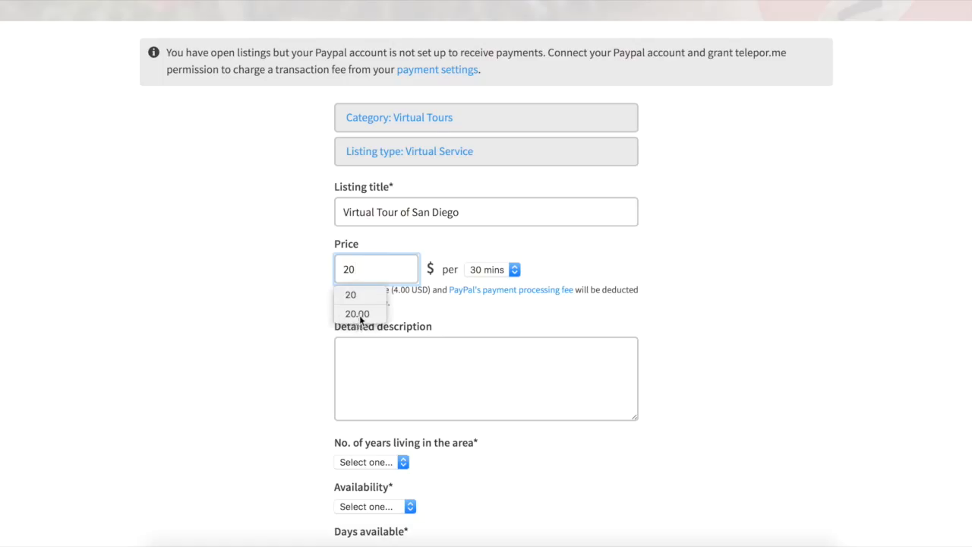
{"action": "left_click", "coordinate": [296, 308]}
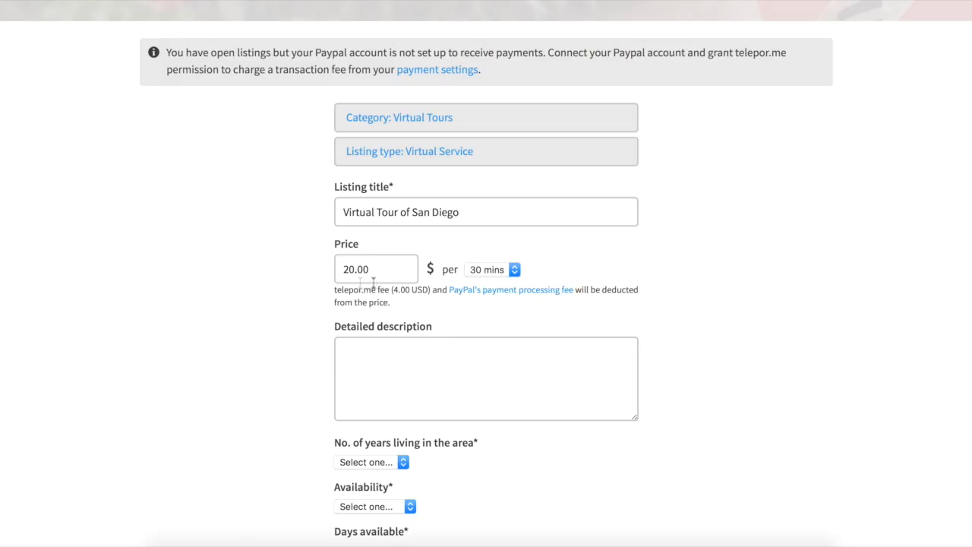
Fill in the detailed description with San Diego's beaches, Balboa Park and USS Midway, plus the offer to show any part in real time and answer questions
{"action": "scroll", "coordinate": [482, 313], "scroll_direction": "down", "scroll_amount": 1}
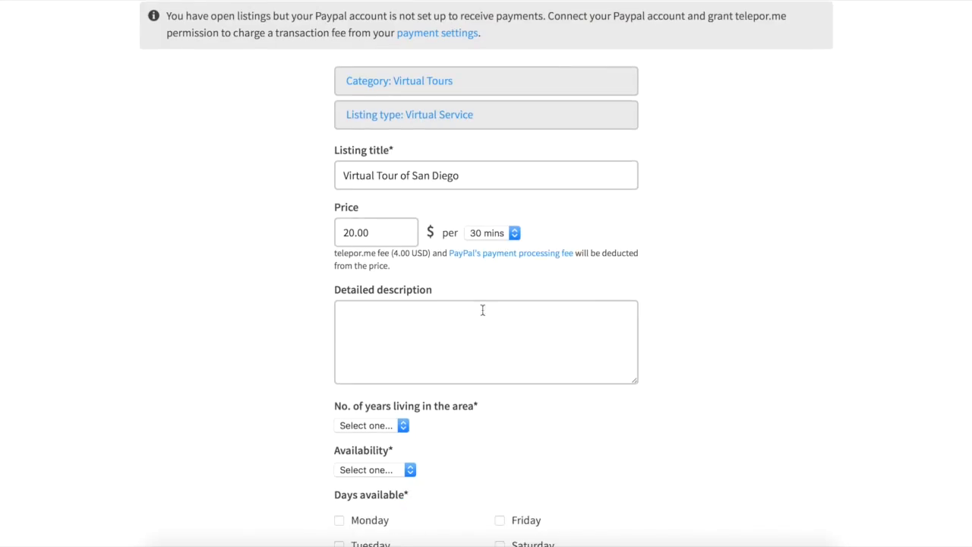
{"action": "left_click", "coordinate": [383, 322]}
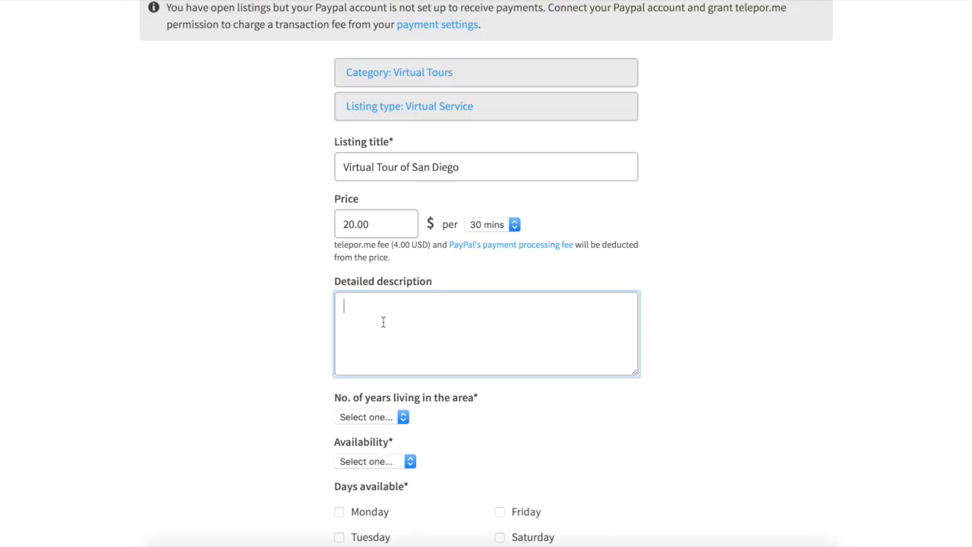
{"action": "type", "text": "San Diego is a city on the Pacific coast of California known for its beaches, parks and warm climate. Immense Balboa Park is the site of the world-famous San Diego Zoo, as well as numerous art galleries, artist studios, museums and gardens. A deep harbor is home to a large active naval fleet, with the USS Midway, an aircraft-carrier-turned-museum, open to the public.  I will show you any part of San Diego in real time and answer any of your questions."}
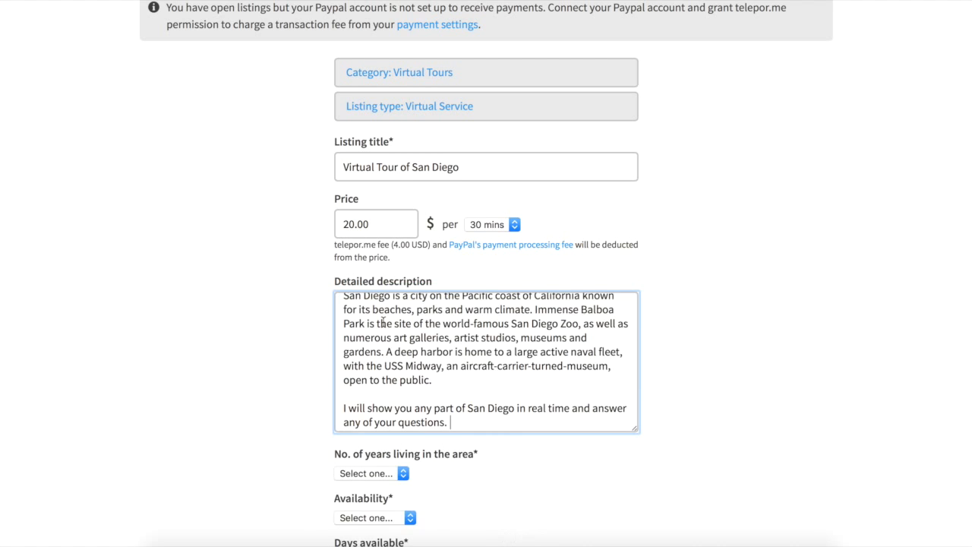
{"action": "scroll", "coordinate": [499, 388], "scroll_direction": "up", "scroll_amount": 1}
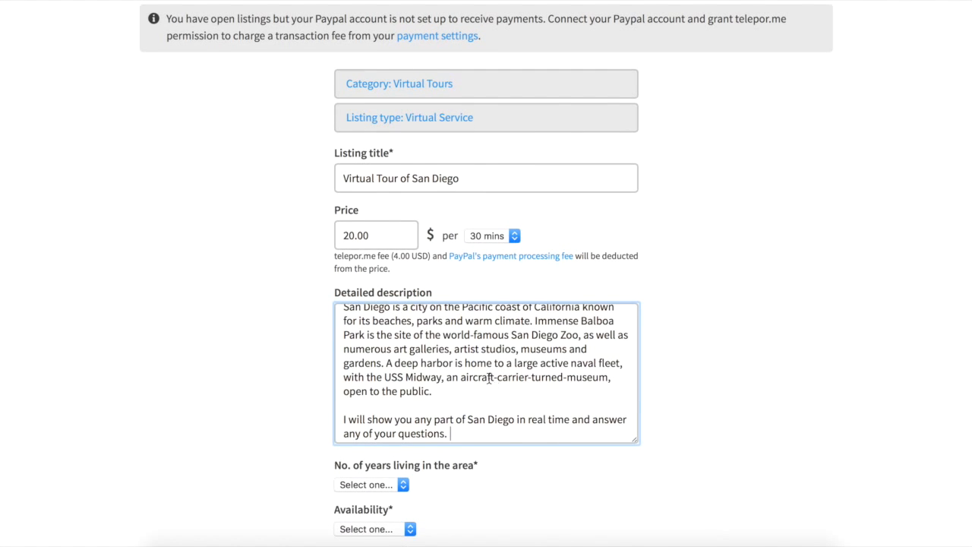
{"action": "scroll", "coordinate": [491, 380], "scroll_direction": "down", "scroll_amount": 1}
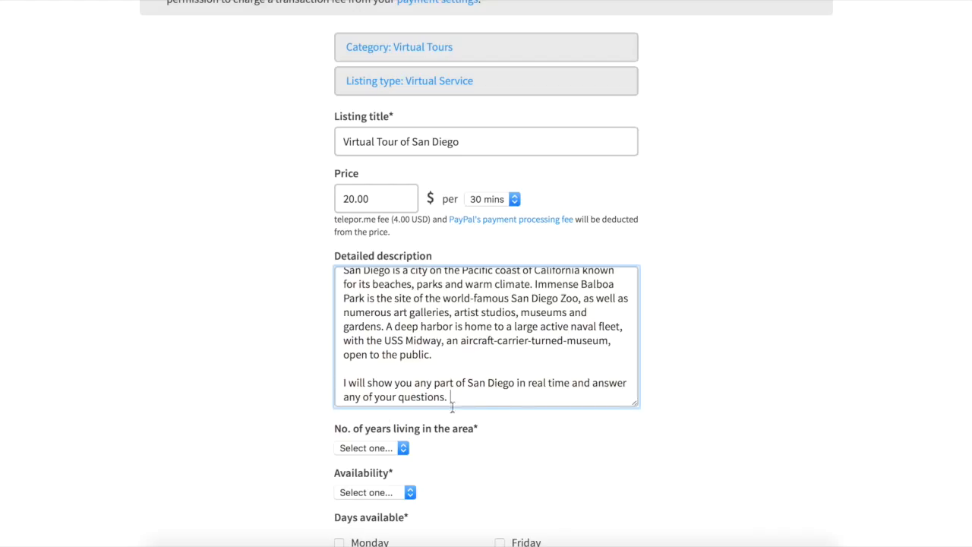
Set the number of years living in the area to 20+ yrs
{"action": "scroll", "coordinate": [554, 431], "scroll_direction": "down", "scroll_amount": 2}
{"action": "scroll", "coordinate": [554, 430], "scroll_direction": "down", "scroll_amount": 1}
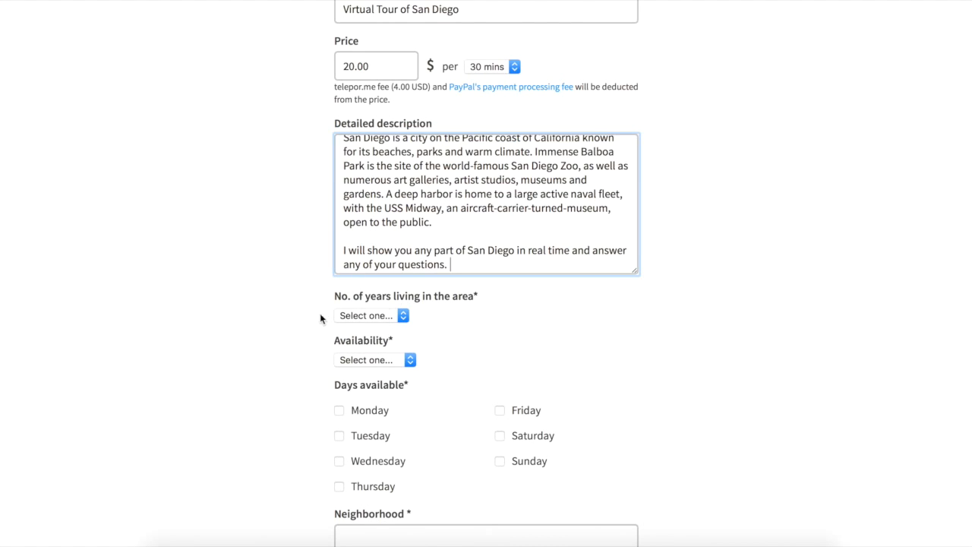
{"action": "left_click", "coordinate": [398, 318]}
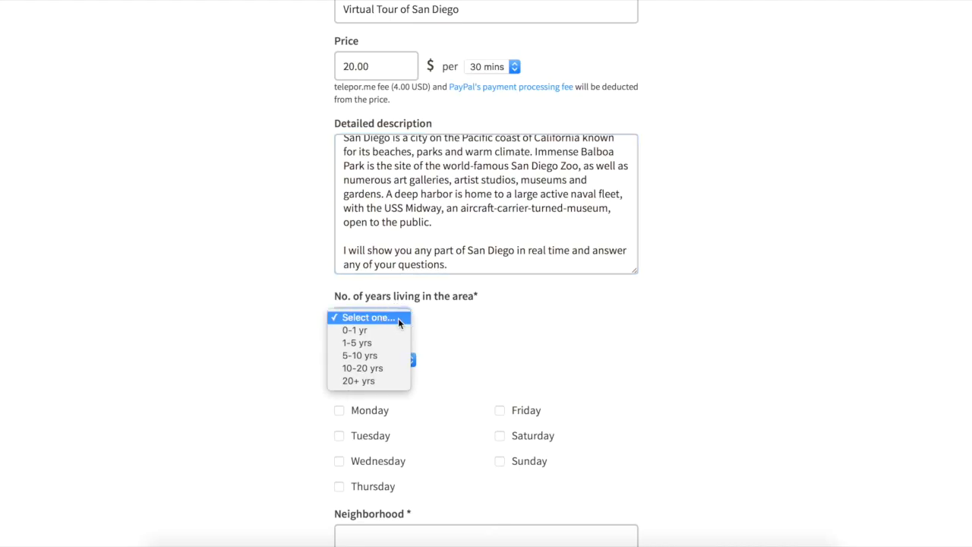
{"action": "left_click", "coordinate": [370, 381]}
{"action": "key", "text": "Tab"}
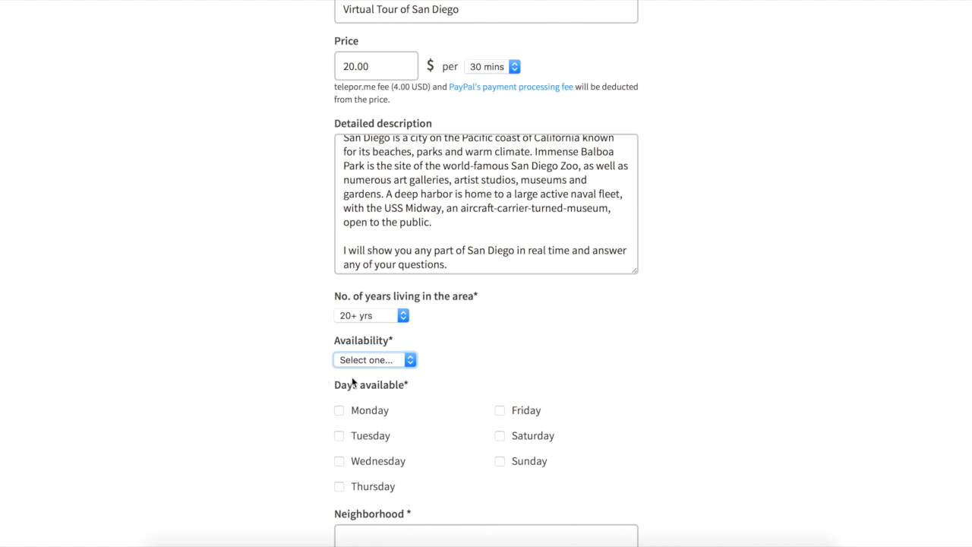
Set the availability to Evenings only and select Friday, Saturday and Sunday as the available days
{"action": "scroll", "coordinate": [444, 351], "scroll_direction": "down", "scroll_amount": 5}
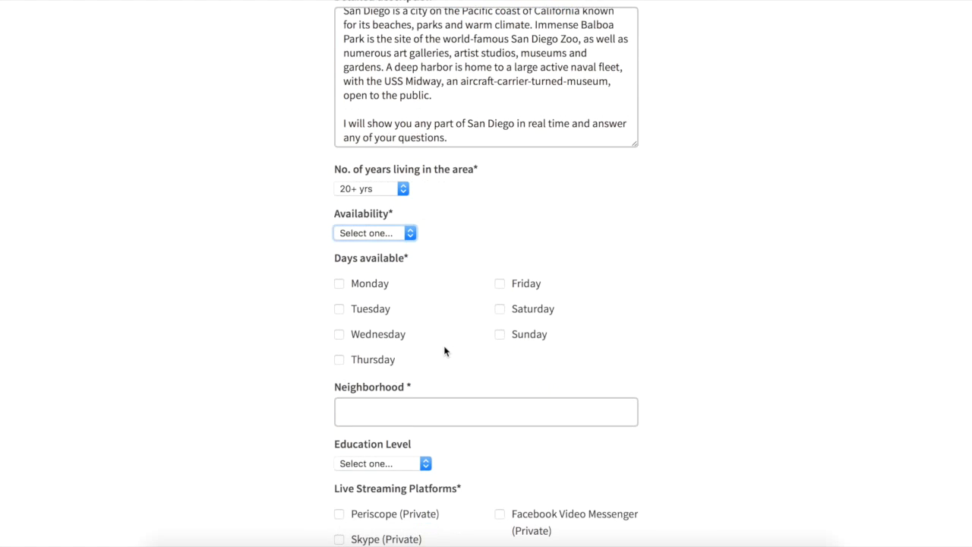
{"action": "left_click", "coordinate": [410, 234]}
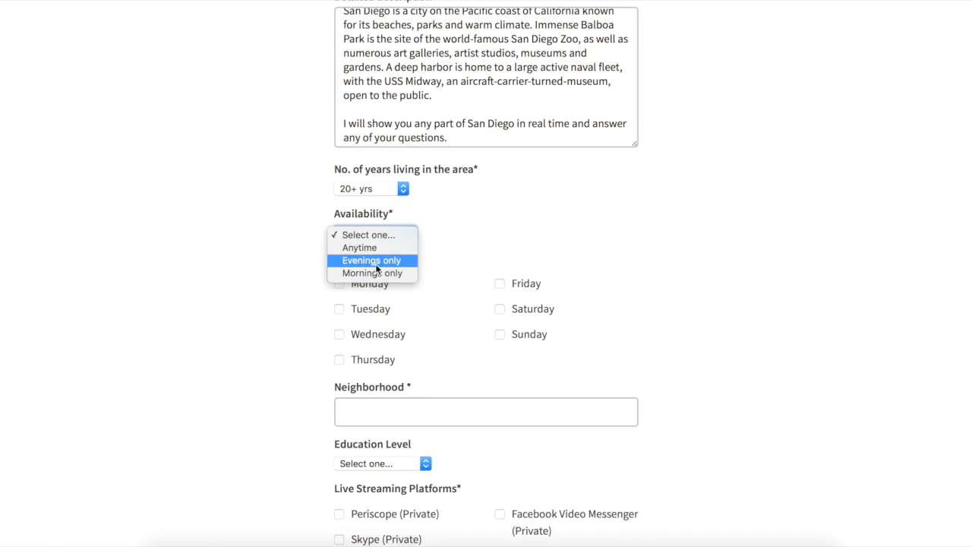
{"action": "left_click", "coordinate": [375, 264]}
{"action": "left_click", "coordinate": [424, 291]}
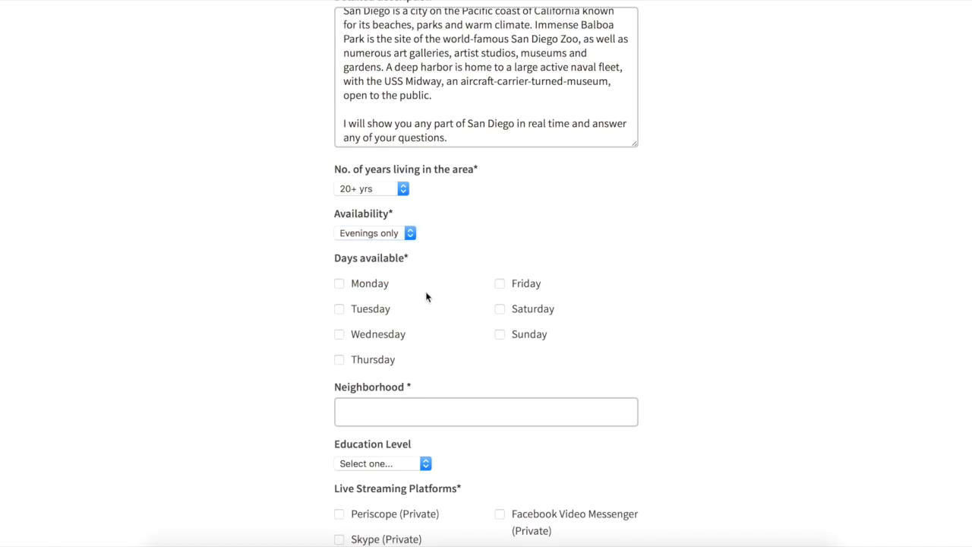
{"action": "scroll", "coordinate": [426, 297], "scroll_direction": "down", "scroll_amount": 1}
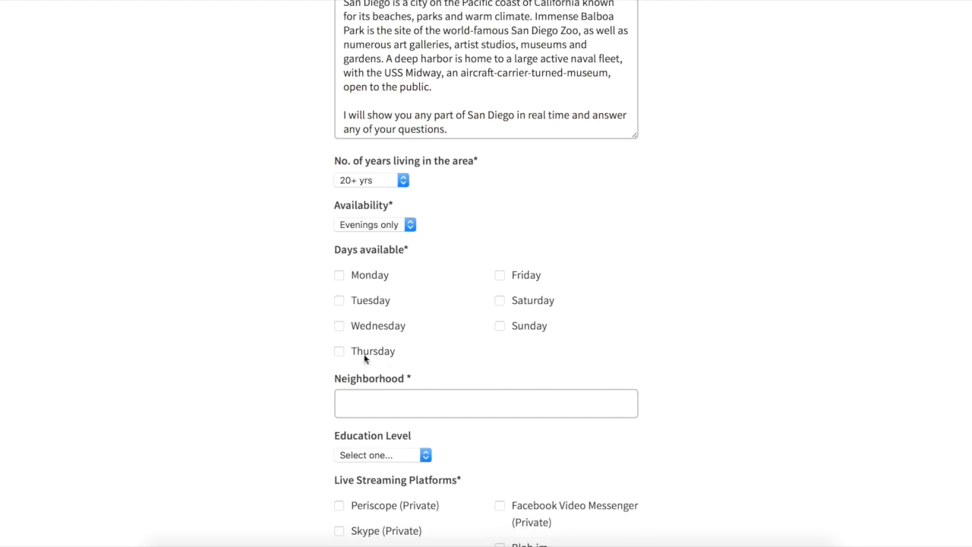
{"action": "left_click", "coordinate": [499, 276]}
{"action": "left_click", "coordinate": [500, 300]}
{"action": "left_click", "coordinate": [502, 328]}
Enter "Mission Valley" as the listing's neighborhood
{"action": "scroll", "coordinate": [441, 306], "scroll_direction": "down", "scroll_amount": 1}
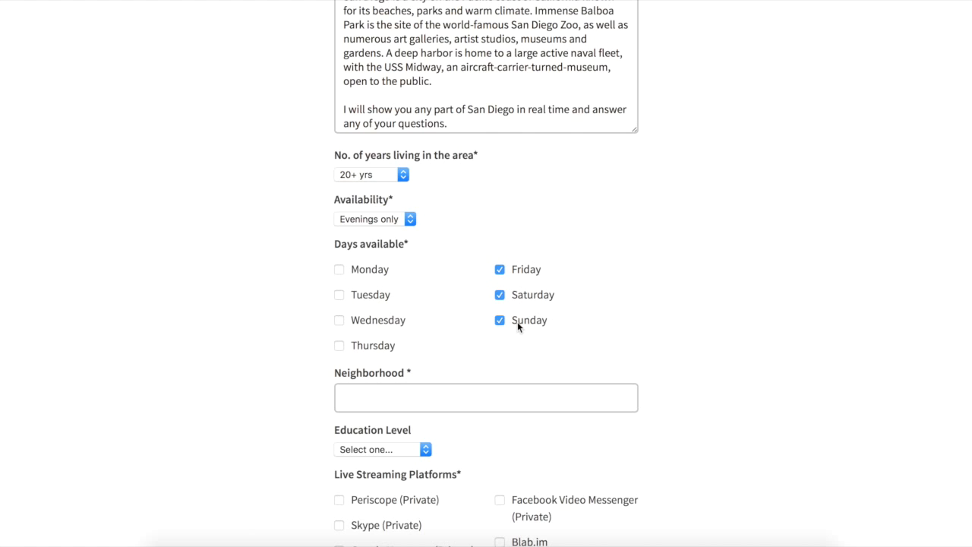
{"action": "scroll", "coordinate": [427, 325], "scroll_direction": "down", "scroll_amount": 2}
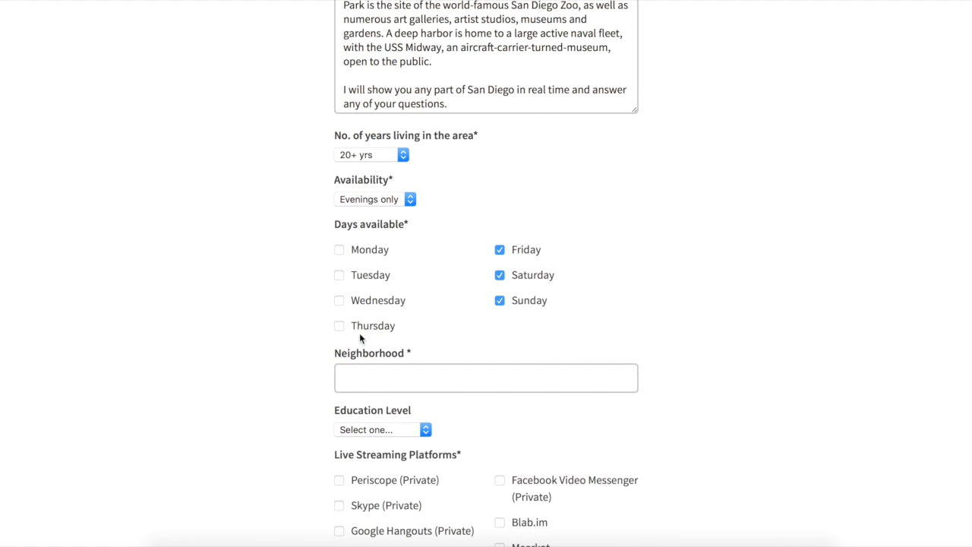
{"action": "scroll", "coordinate": [412, 293], "scroll_direction": "down", "scroll_amount": 2}
{"action": "scroll", "coordinate": [411, 294], "scroll_direction": "down", "scroll_amount": 4}
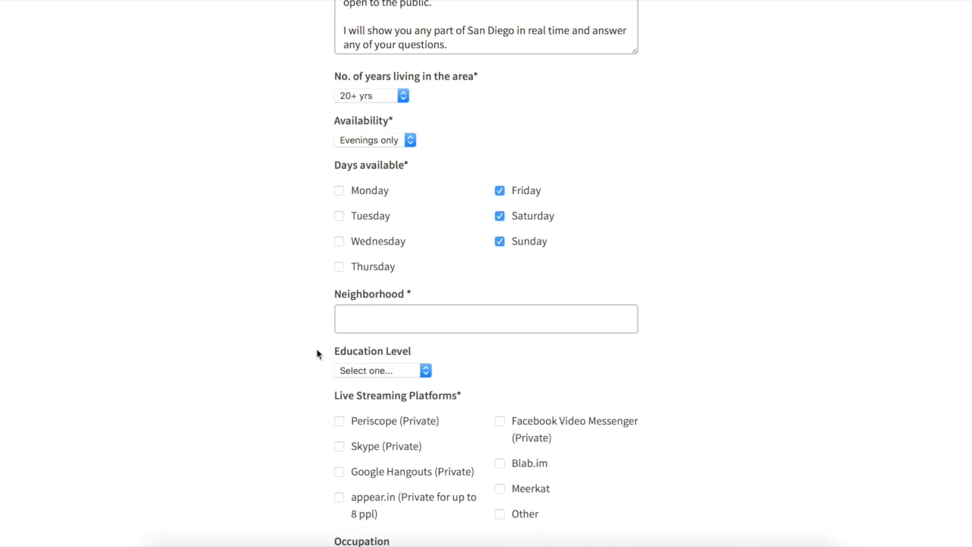
{"action": "scroll", "coordinate": [314, 353], "scroll_direction": "down", "scroll_amount": 2}
{"action": "left_click", "coordinate": [357, 309]}
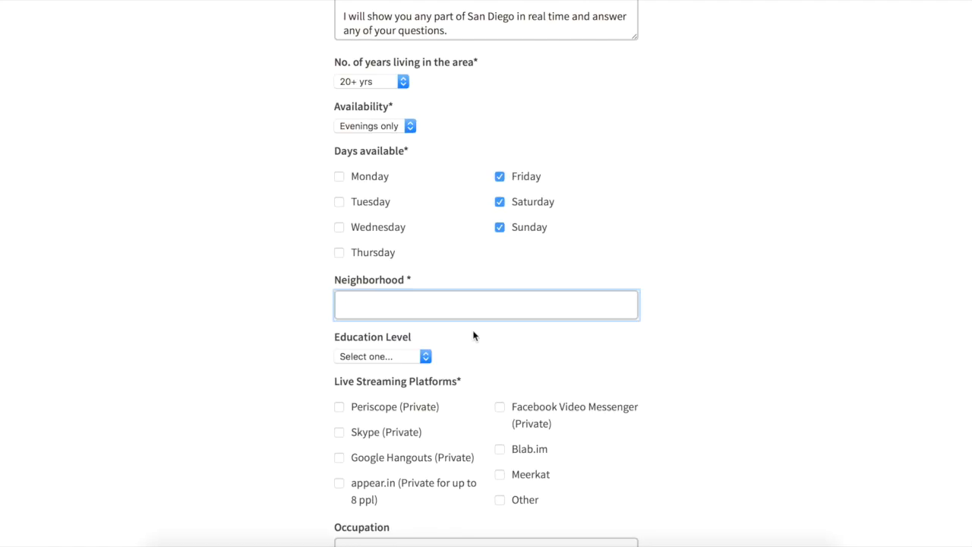
{"action": "type", "text": "Mission Valley"}
Set the education level to Bachelors Degree
{"action": "scroll", "coordinate": [505, 339], "scroll_direction": "down", "scroll_amount": 2}
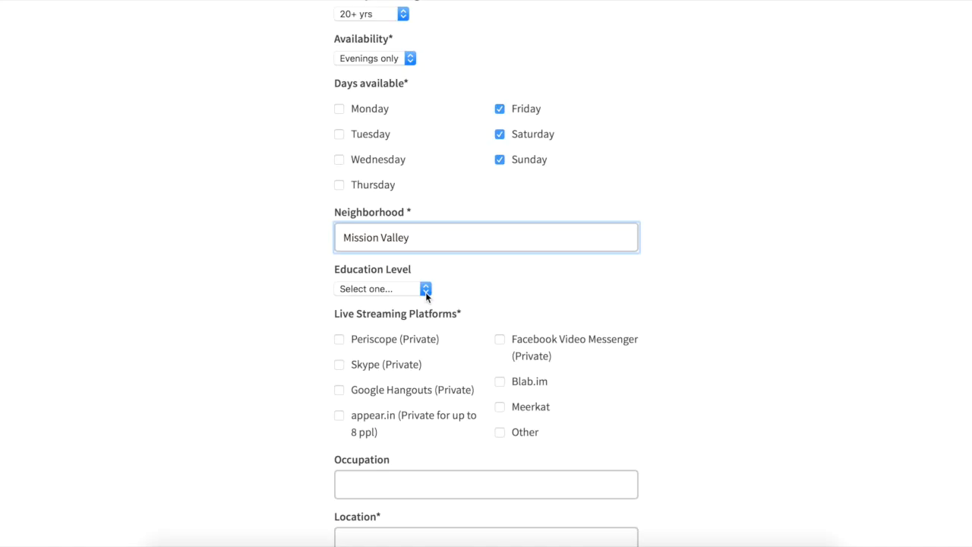
{"action": "left_click", "coordinate": [425, 290]}
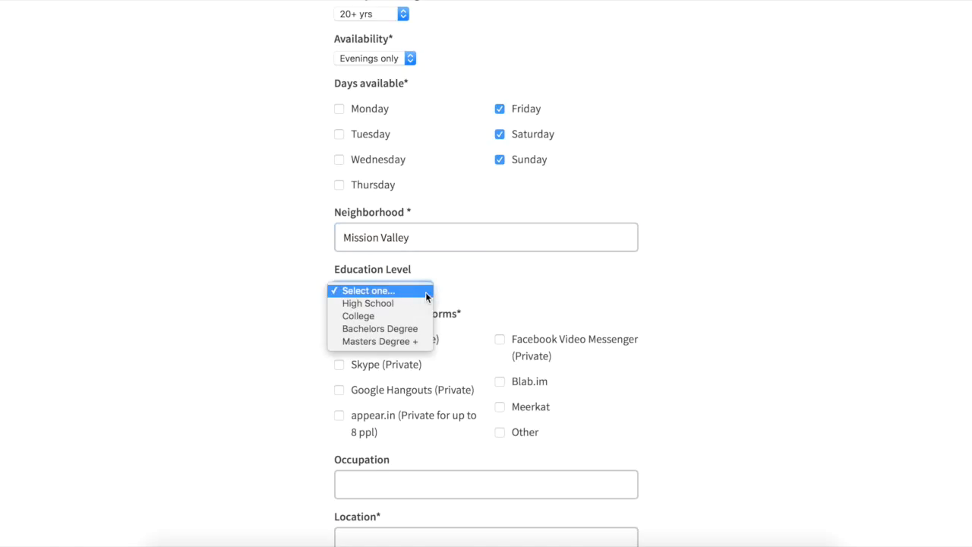
{"action": "left_click", "coordinate": [411, 328]}
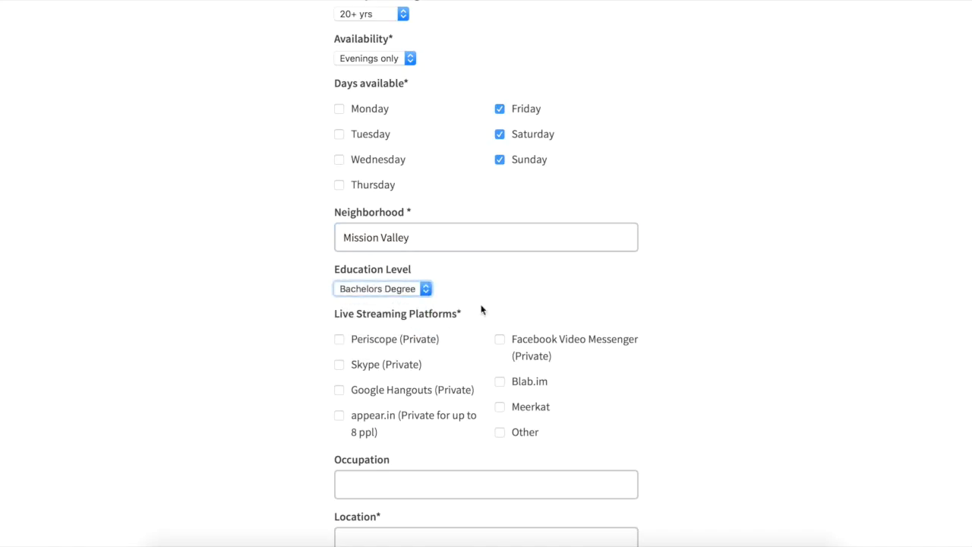
{"action": "left_click", "coordinate": [486, 302]}
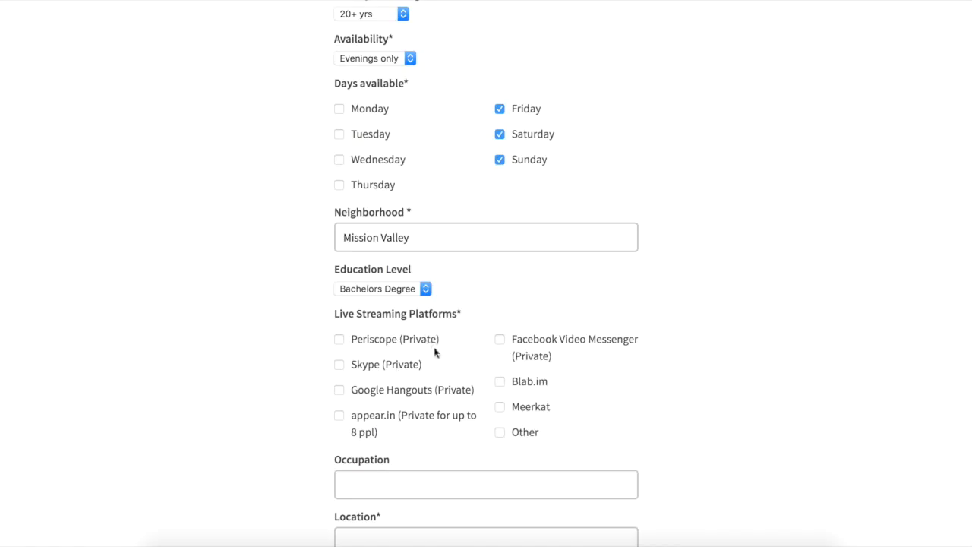
Select Periscope, Skype, Google Hangouts, appear.in and Facebook Video Messenger as the live streaming platforms
{"action": "scroll", "coordinate": [288, 335], "scroll_direction": "down", "scroll_amount": 1}
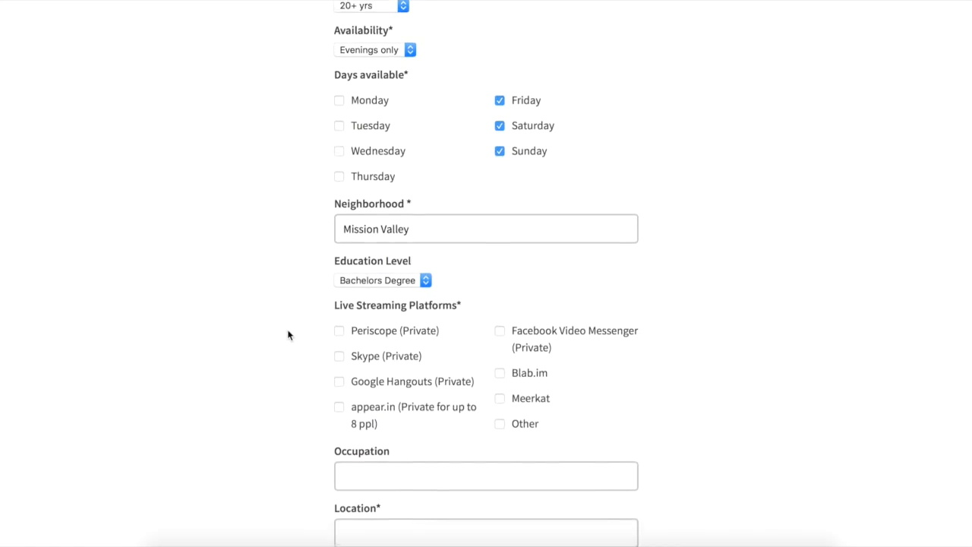
{"action": "scroll", "coordinate": [288, 335], "scroll_direction": "down", "scroll_amount": 2}
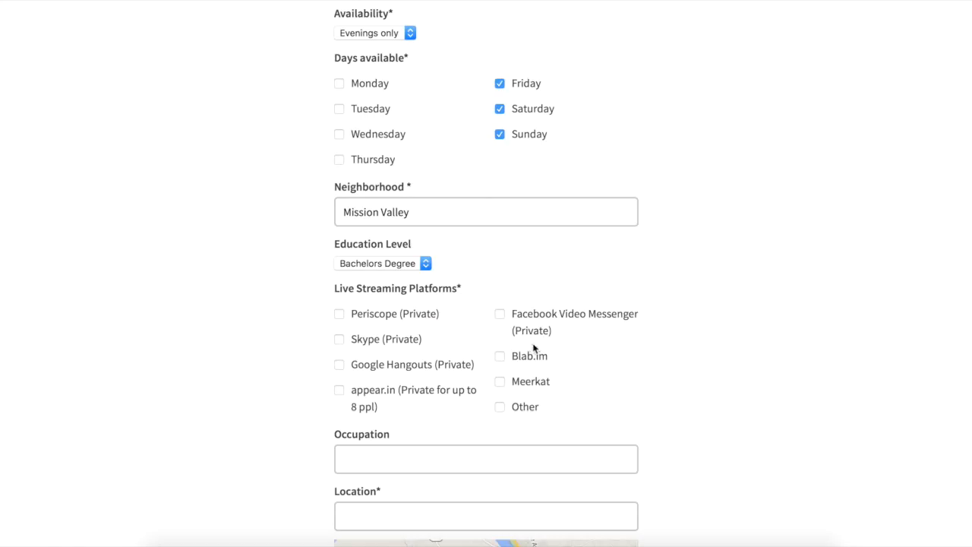
{"action": "left_click", "coordinate": [338, 318]}
{"action": "left_click", "coordinate": [338, 342]}
{"action": "left_click", "coordinate": [338, 391]}
{"action": "left_click", "coordinate": [339, 364]}
{"action": "left_click", "coordinate": [499, 313]}
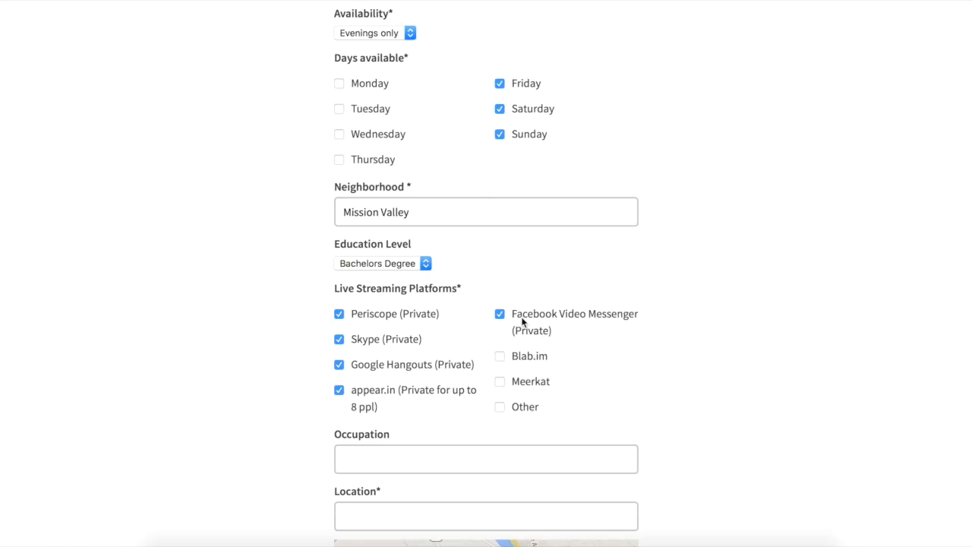
{"action": "scroll", "coordinate": [584, 322], "scroll_direction": "down", "scroll_amount": 2}
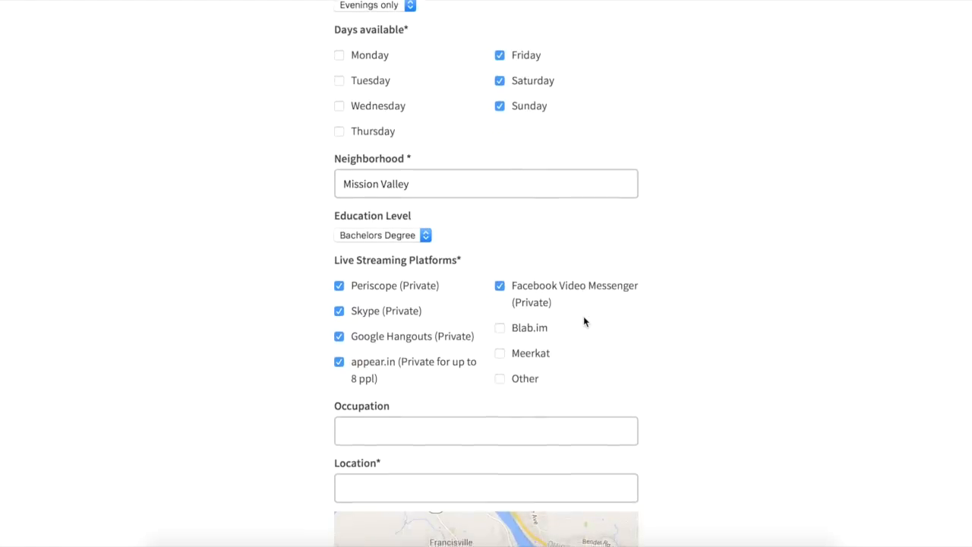
{"action": "scroll", "coordinate": [584, 322], "scroll_direction": "down", "scroll_amount": 5}
{"action": "left_click", "coordinate": [382, 322]}
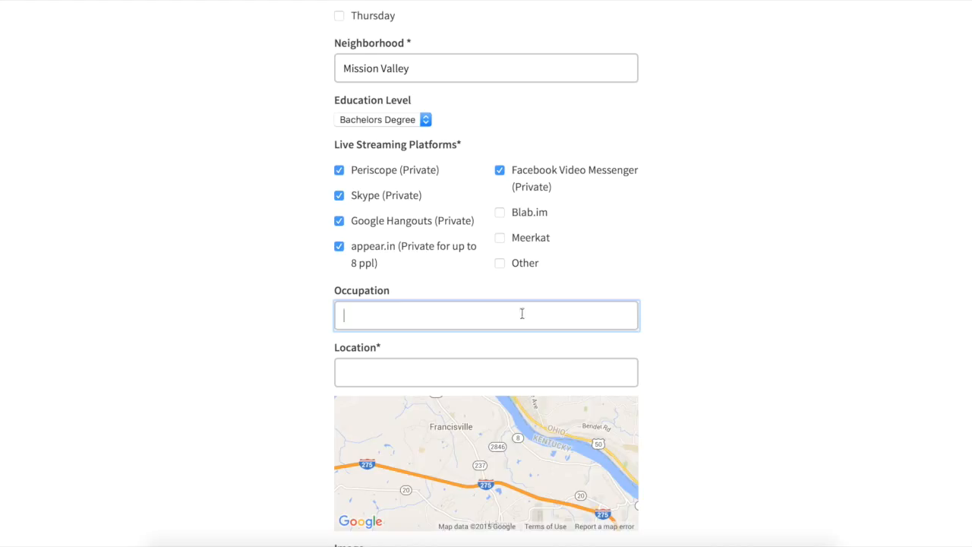
{"action": "left_click", "coordinate": [676, 320]}
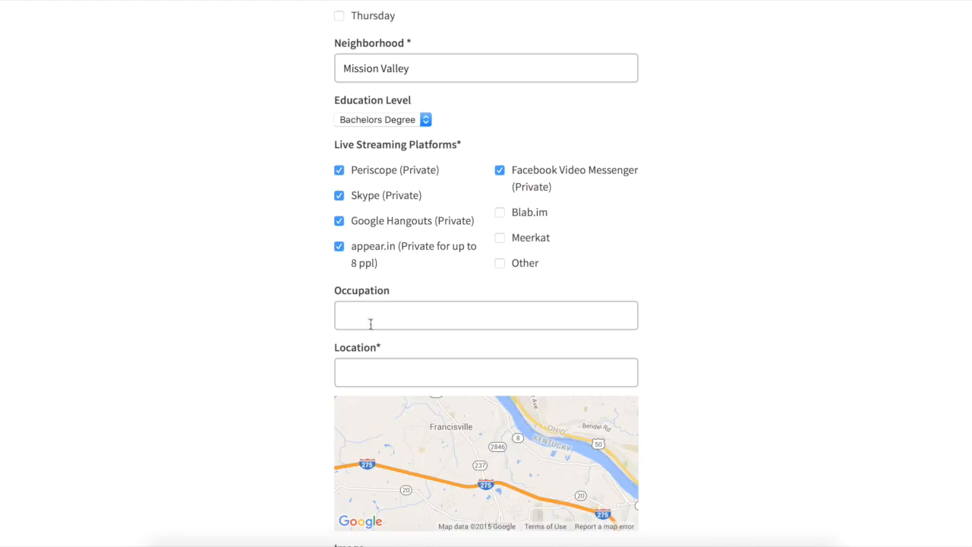
Set the listing's location to San Diego, CA, USA
{"action": "scroll", "coordinate": [307, 332], "scroll_direction": "down", "scroll_amount": 5}
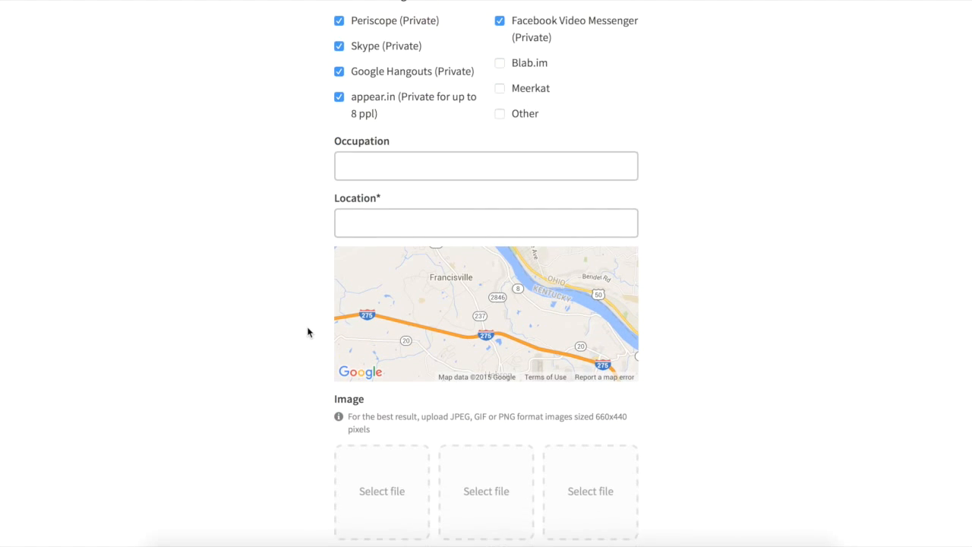
{"action": "left_click", "coordinate": [355, 218]}
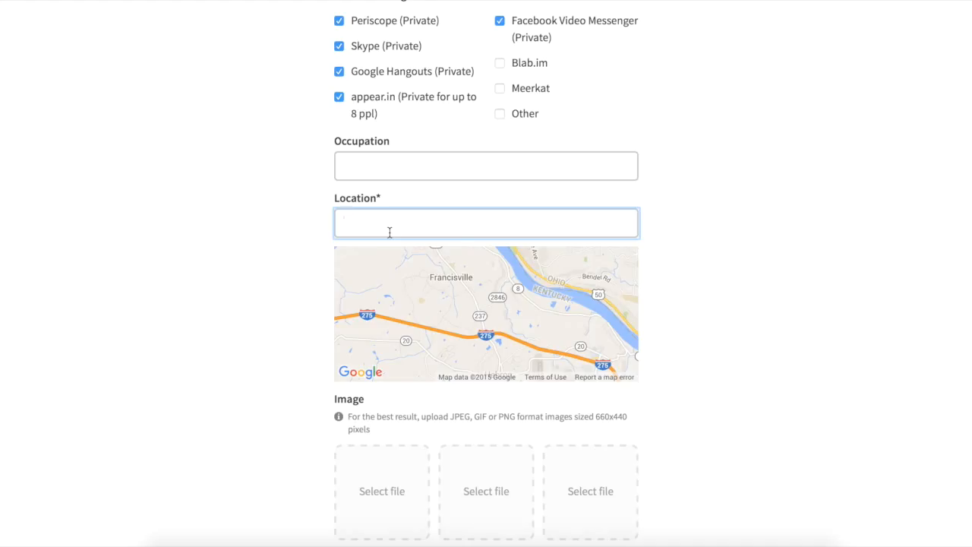
{"action": "type", "text": "San Diego, CA, USA"}
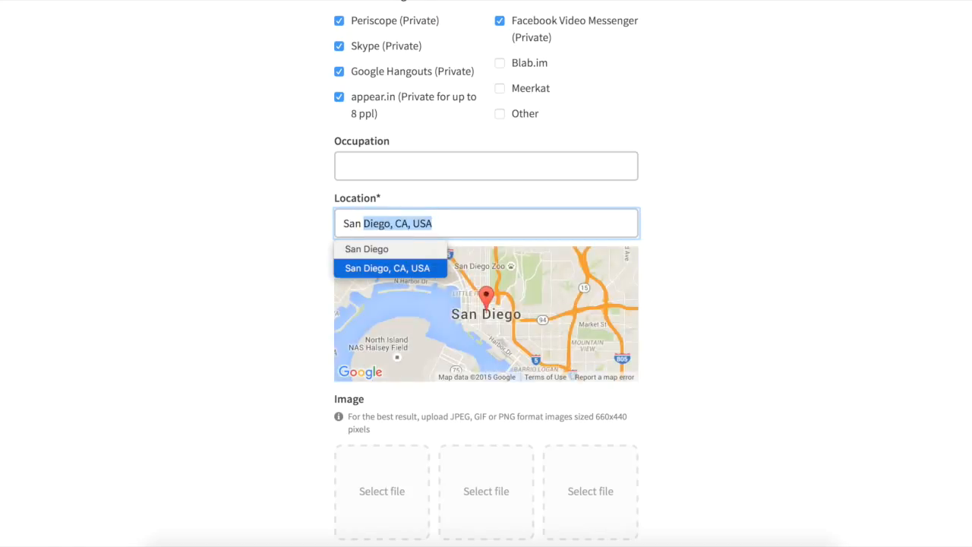
{"action": "key", "text": "Return"}
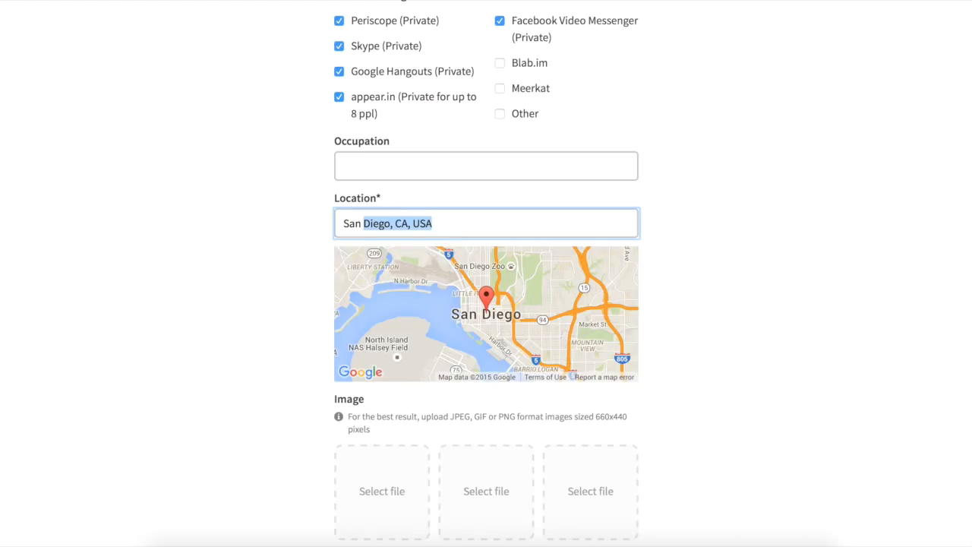
{"action": "left_click", "coordinate": [306, 305]}
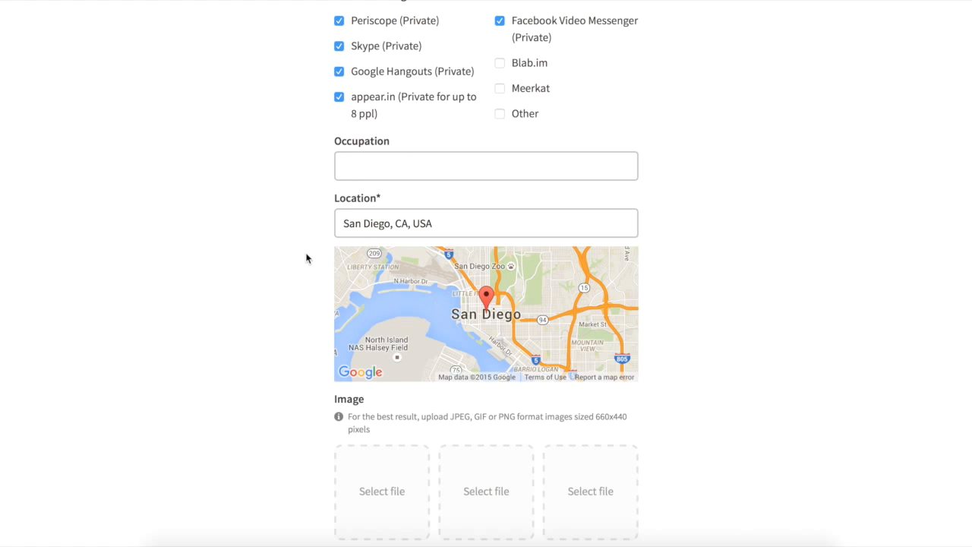
Upload SanDiego.jpg from the San Diego Pics folder as the listing's first image
{"action": "scroll", "coordinate": [306, 256], "scroll_direction": "up", "scroll_amount": 2}
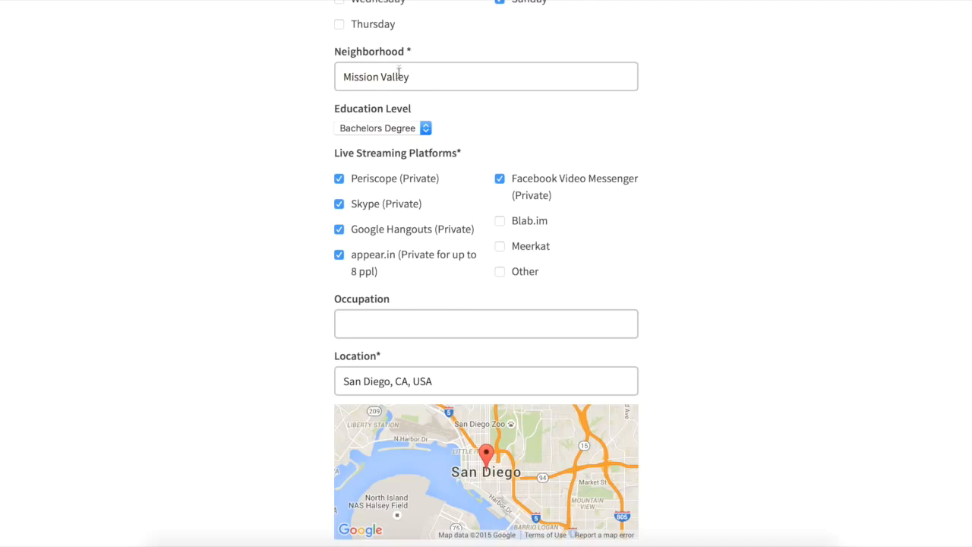
{"action": "scroll", "coordinate": [337, 284], "scroll_direction": "down", "scroll_amount": 2}
{"action": "scroll", "coordinate": [272, 300], "scroll_direction": "down", "scroll_amount": 2}
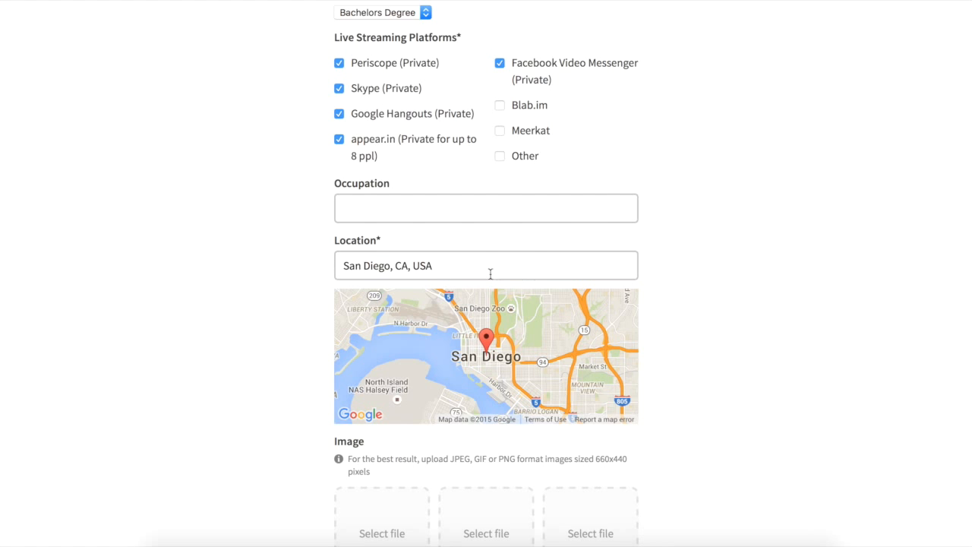
{"action": "scroll", "coordinate": [289, 280], "scroll_direction": "down", "scroll_amount": 4}
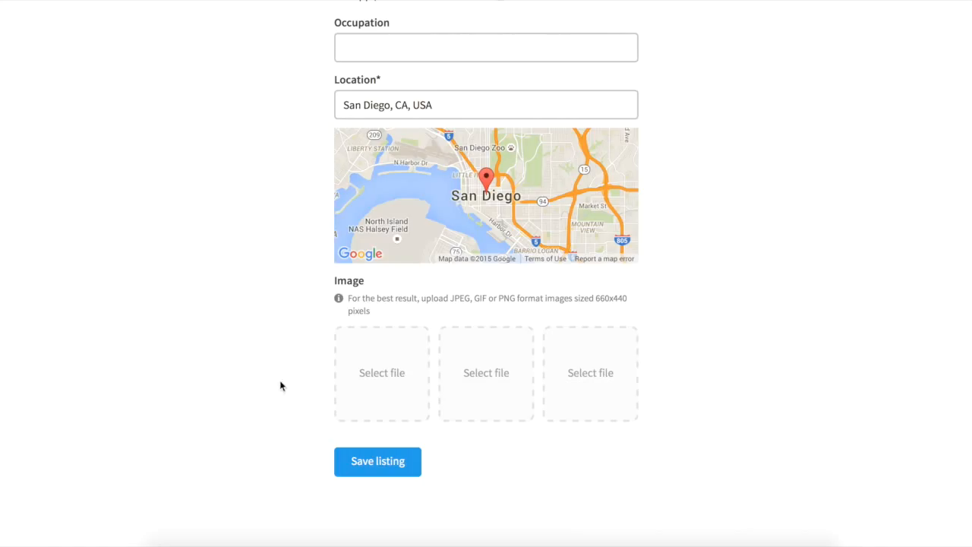
{"action": "left_click", "coordinate": [395, 367]}
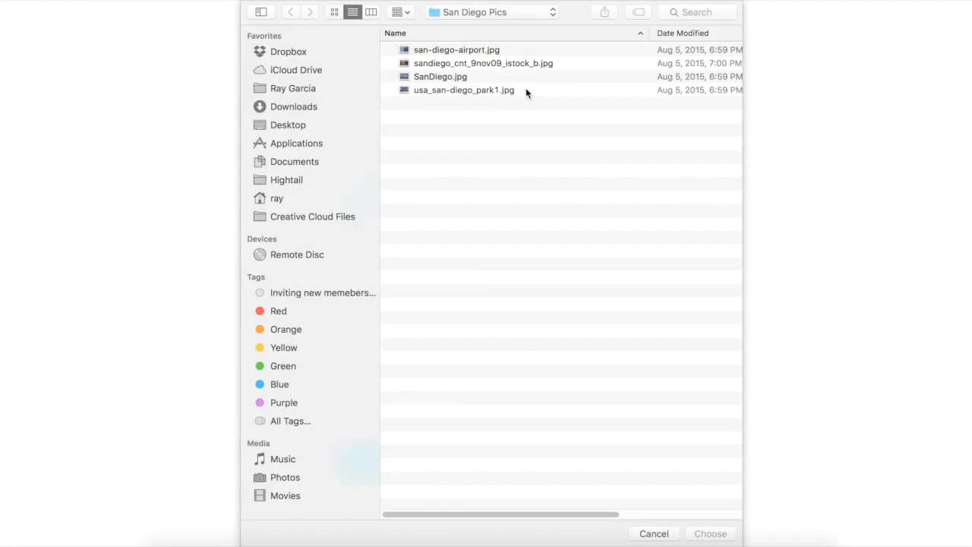
{"action": "left_click", "coordinate": [438, 76]}
{"action": "left_click", "coordinate": [701, 536]}
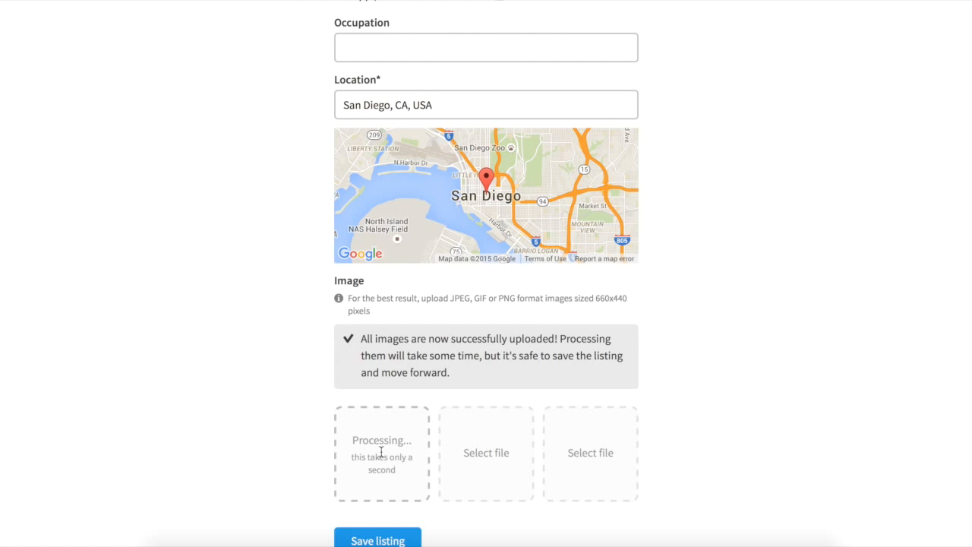
Upload san-diego-airport.jpg, sandiego_cnt_9nov09_istock_b.jpg and usa_san-diego_park1.jpg together as additional listing images
{"action": "scroll", "coordinate": [650, 384], "scroll_direction": "down", "scroll_amount": 2}
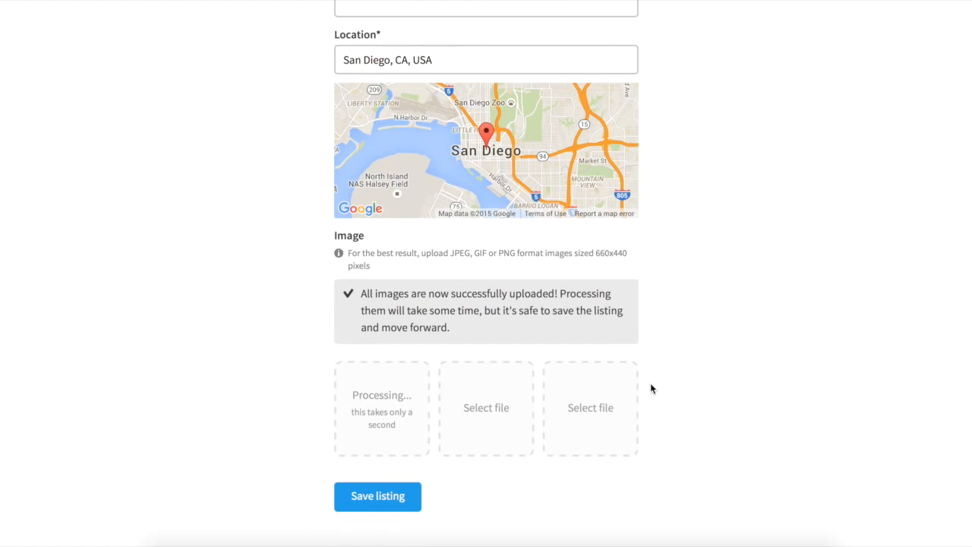
{"action": "left_click", "coordinate": [469, 401]}
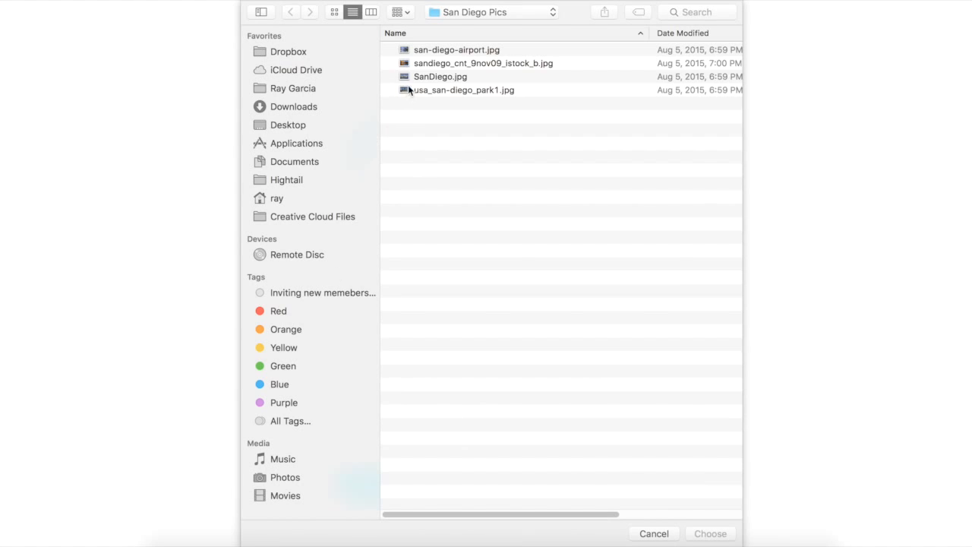
{"action": "left_click", "coordinate": [441, 90]}
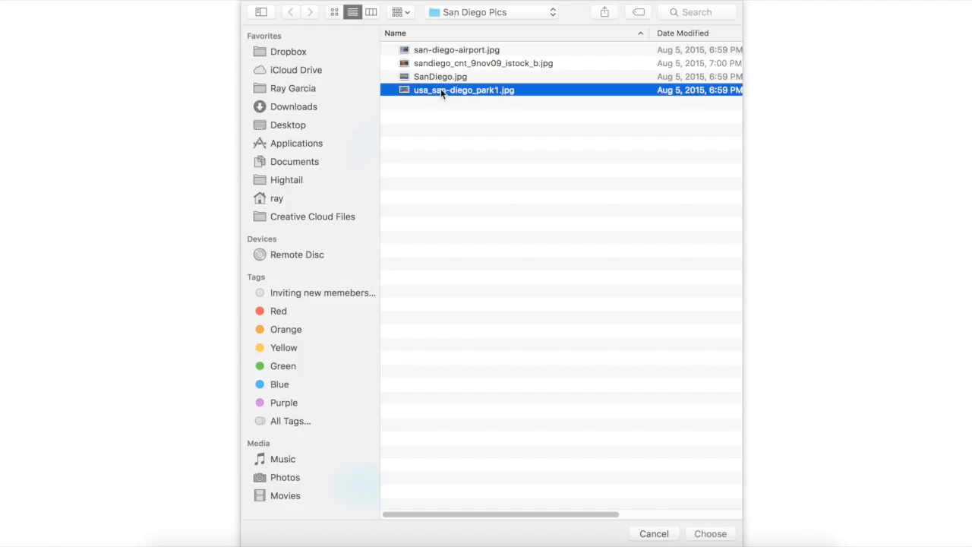
{"action": "left_click", "coordinate": [440, 51], "text": "shift"}
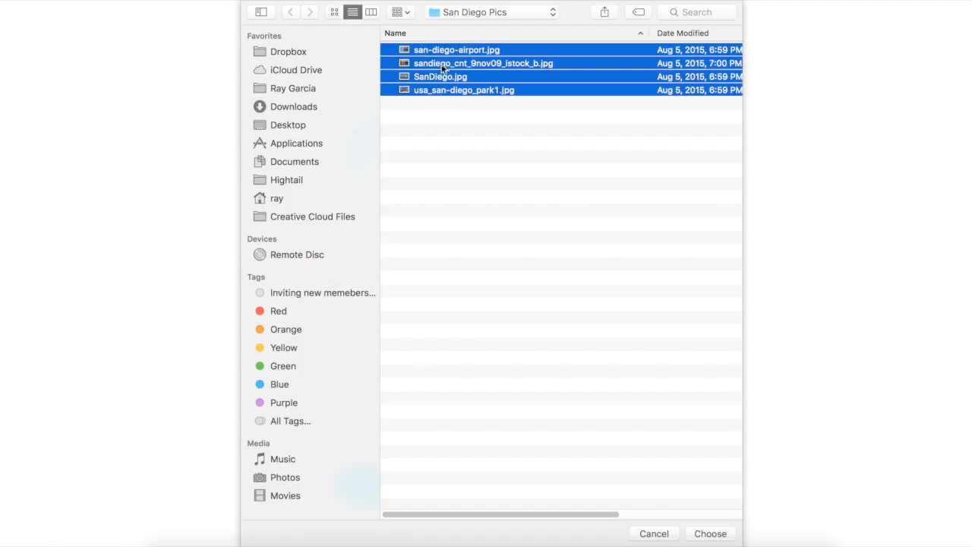
{"action": "left_click", "coordinate": [429, 77], "text": "super"}
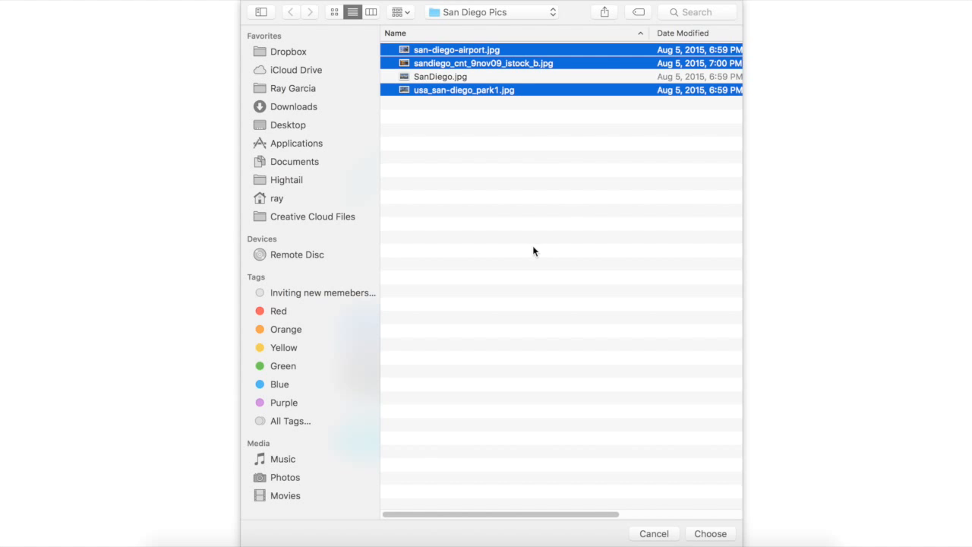
{"action": "left_click", "coordinate": [720, 537]}
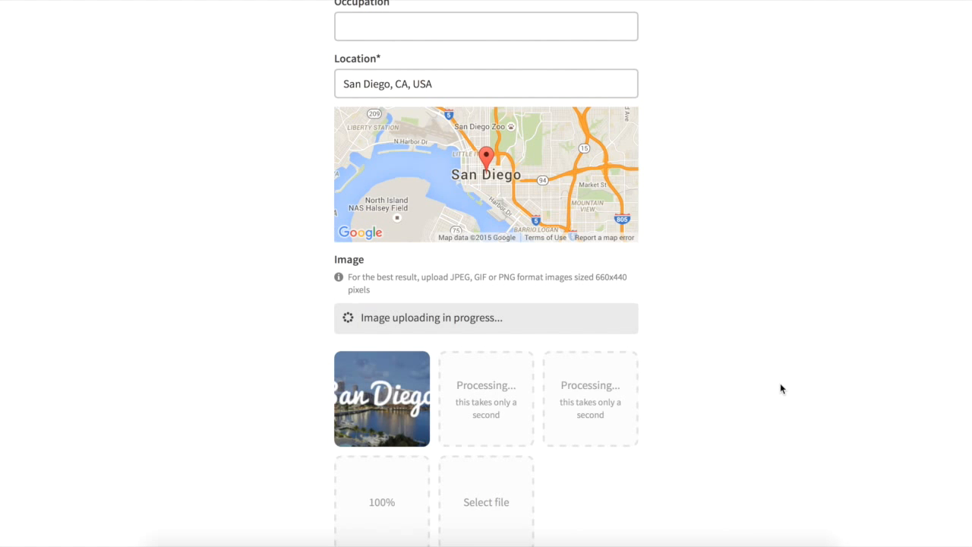
Review the completed form from the title to the images and save the listing
{"action": "scroll", "coordinate": [780, 388], "scroll_direction": "down", "scroll_amount": 3}
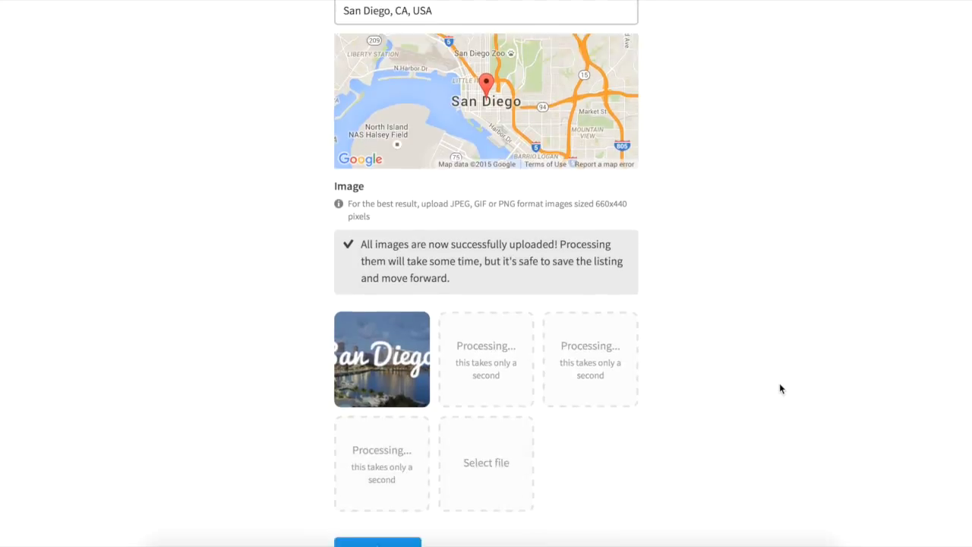
{"action": "mouse_move", "coordinate": [383, 306]}
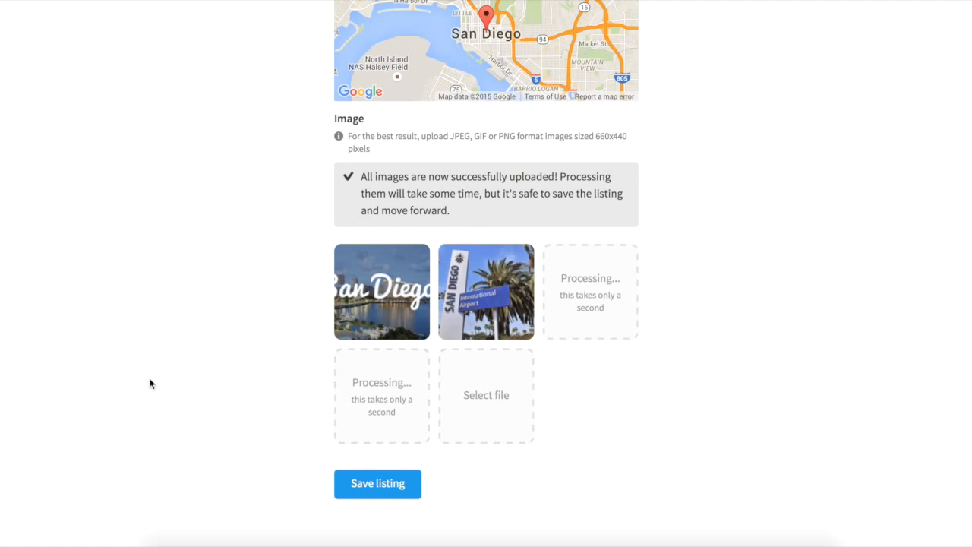
{"action": "scroll", "coordinate": [194, 317], "scroll_direction": "up", "scroll_amount": 5}
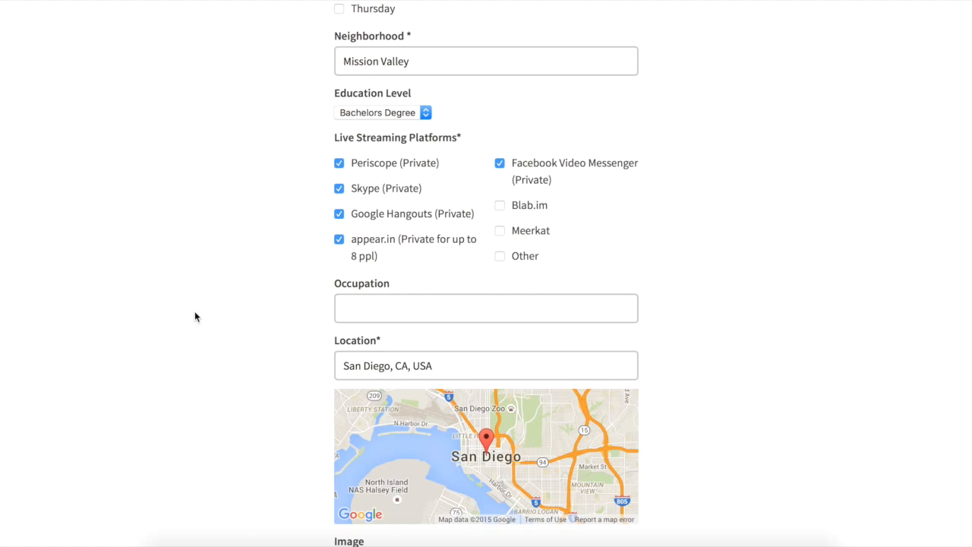
{"action": "scroll", "coordinate": [194, 317], "scroll_direction": "up", "scroll_amount": 10}
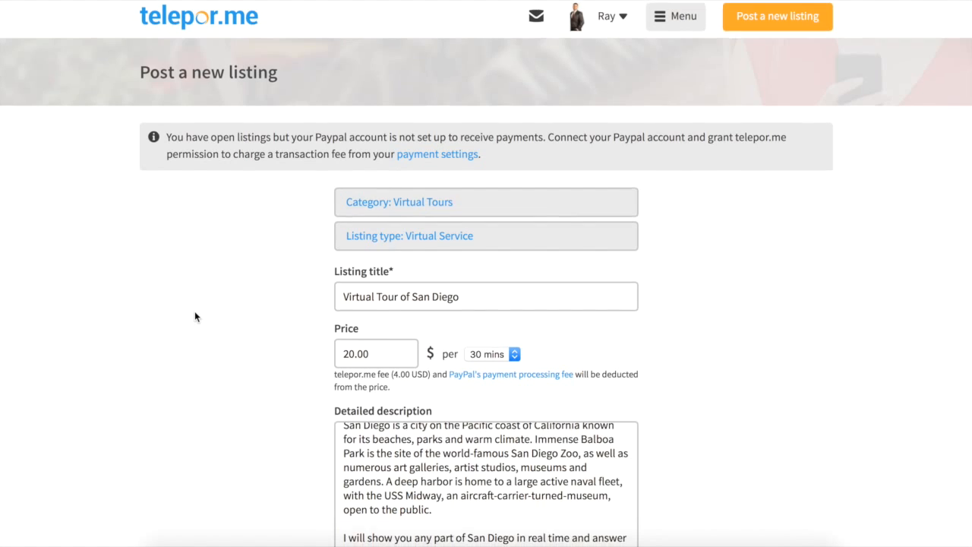
{"action": "scroll", "coordinate": [194, 317], "scroll_direction": "down", "scroll_amount": 15}
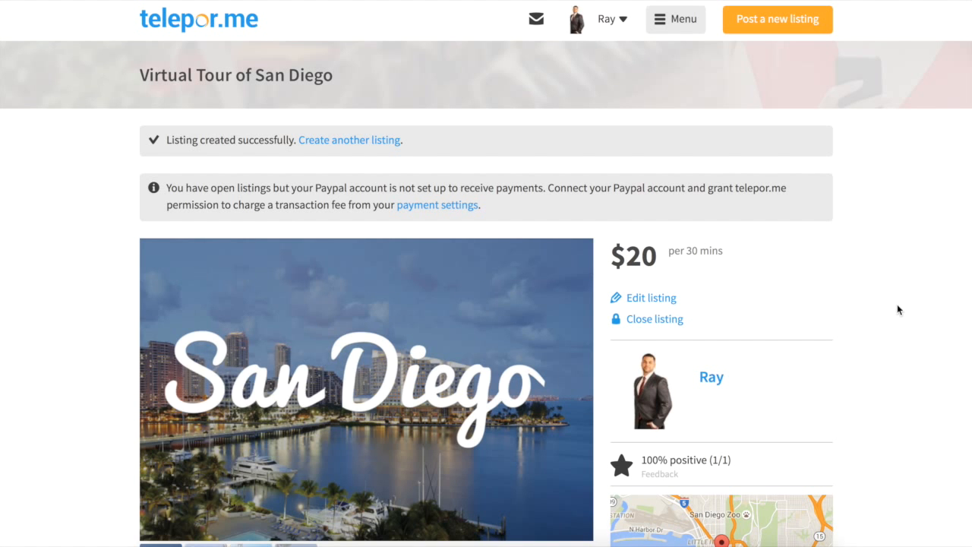
Look over the published listing and cycle through all the photos in its image gallery
{"action": "scroll", "coordinate": [898, 309], "scroll_direction": "down", "scroll_amount": 3}
{"action": "scroll", "coordinate": [933, 328], "scroll_direction": "down", "scroll_amount": 1}
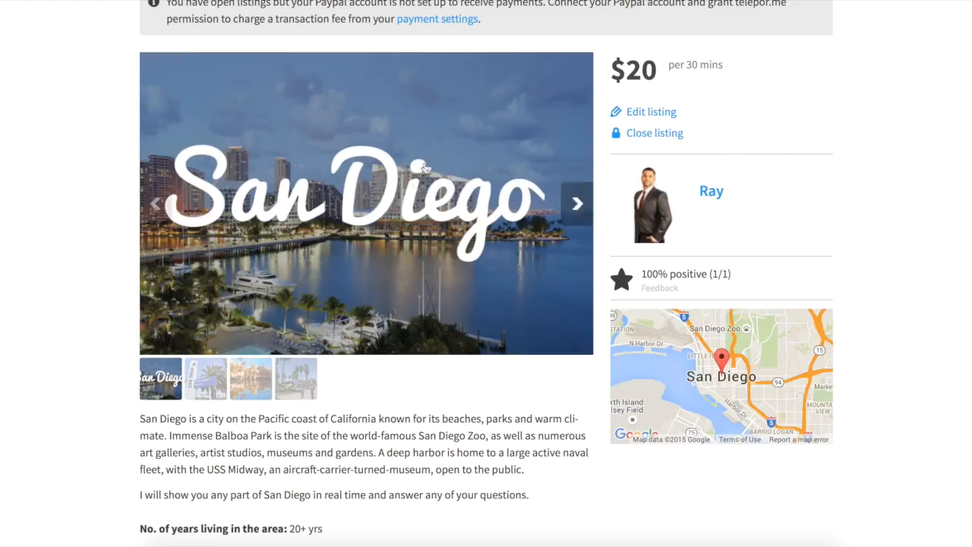
{"action": "scroll", "coordinate": [626, 164], "scroll_direction": "down", "scroll_amount": 1}
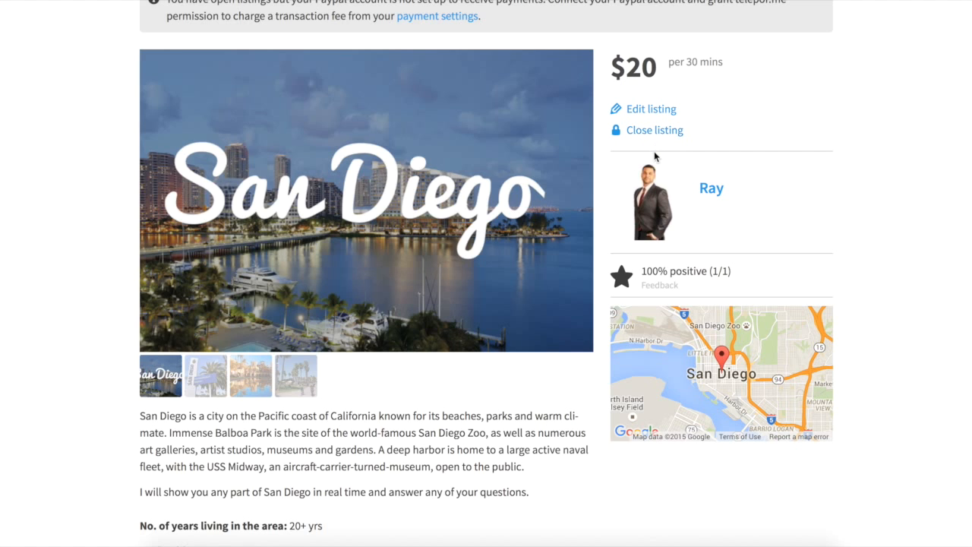
{"action": "scroll", "coordinate": [577, 387], "scroll_direction": "down", "scroll_amount": 1}
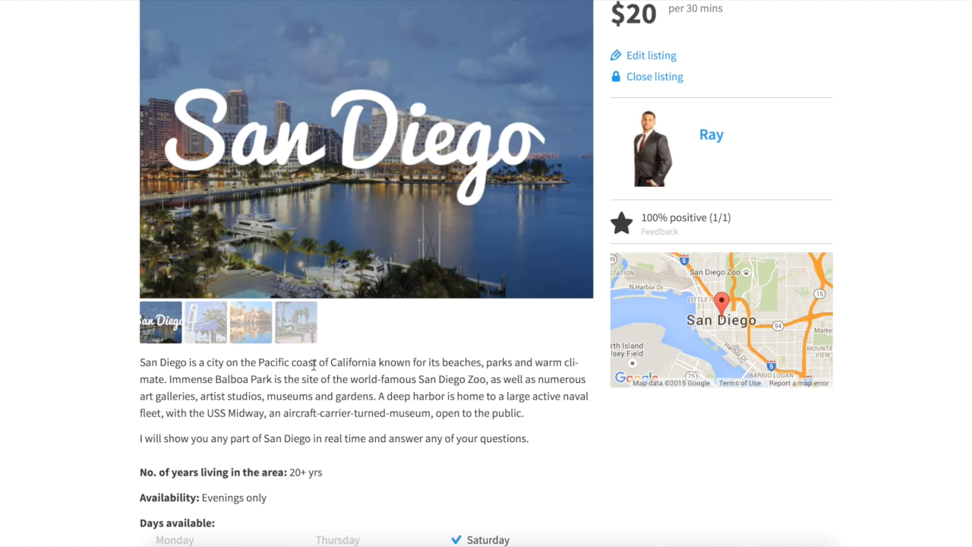
{"action": "left_click", "coordinate": [212, 325]}
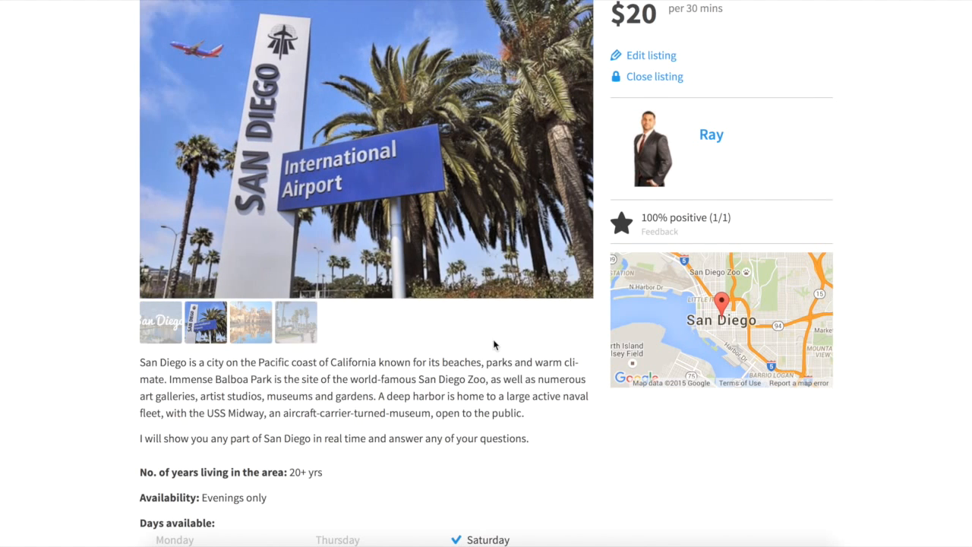
{"action": "scroll", "coordinate": [532, 326], "scroll_direction": "up", "scroll_amount": 2}
{"action": "left_click", "coordinate": [583, 236]}
{"action": "left_click", "coordinate": [578, 230]}
{"action": "left_click", "coordinate": [584, 238]}
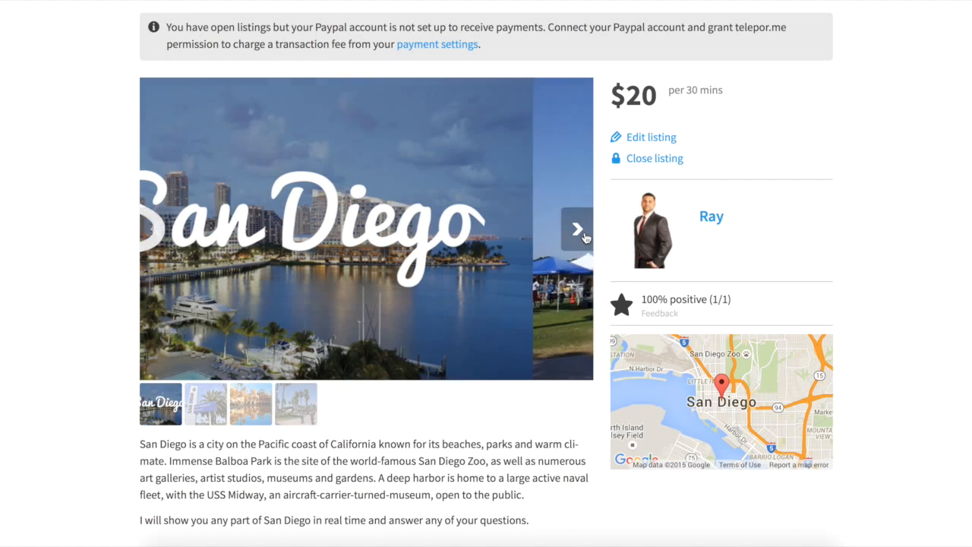
Examine the published listing's description, availability, neighborhood, education level, streaming platforms and public discussion section
{"action": "scroll", "coordinate": [554, 351], "scroll_direction": "down", "scroll_amount": 2}
{"action": "scroll", "coordinate": [550, 346], "scroll_direction": "down", "scroll_amount": 2}
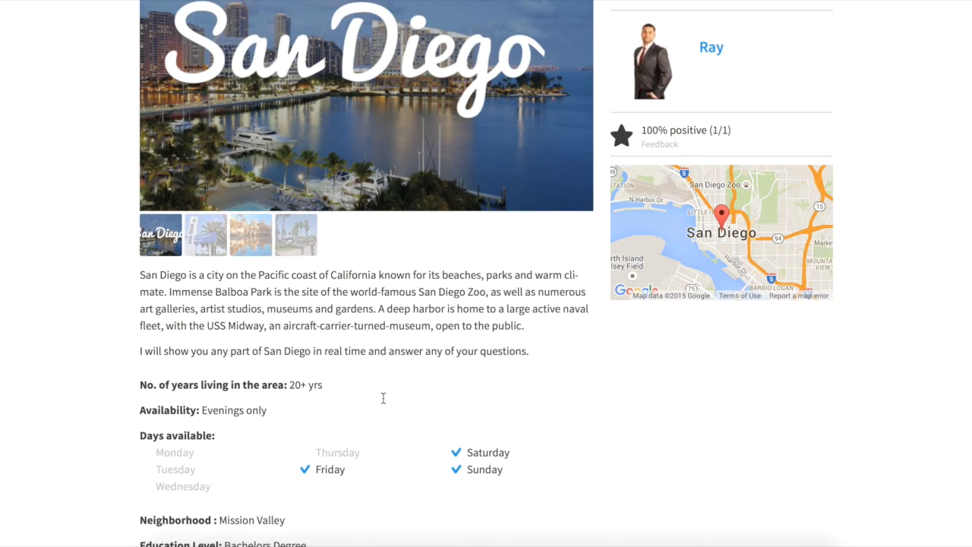
{"action": "scroll", "coordinate": [382, 341], "scroll_direction": "down", "scroll_amount": 2}
{"action": "scroll", "coordinate": [471, 397], "scroll_direction": "down", "scroll_amount": 6}
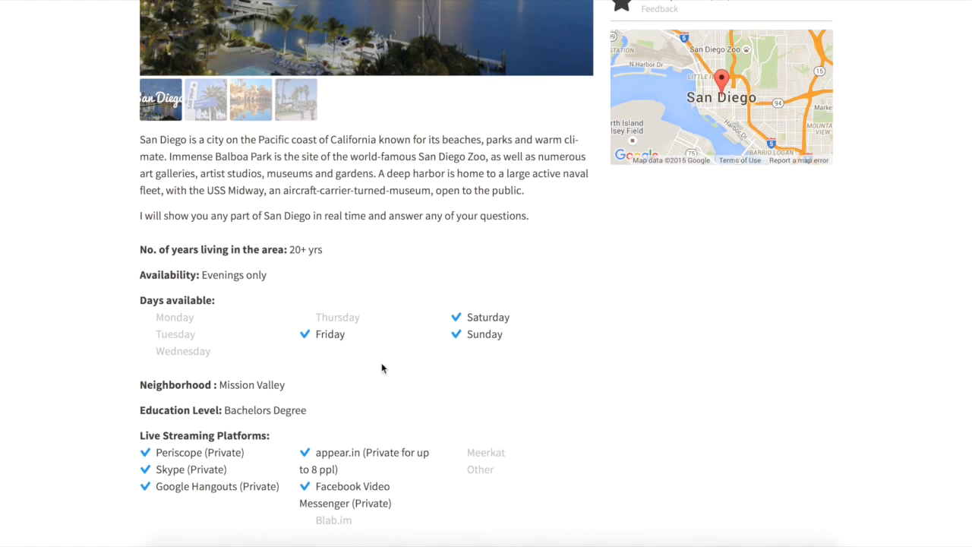
{"action": "scroll", "coordinate": [569, 350], "scroll_direction": "down", "scroll_amount": 3}
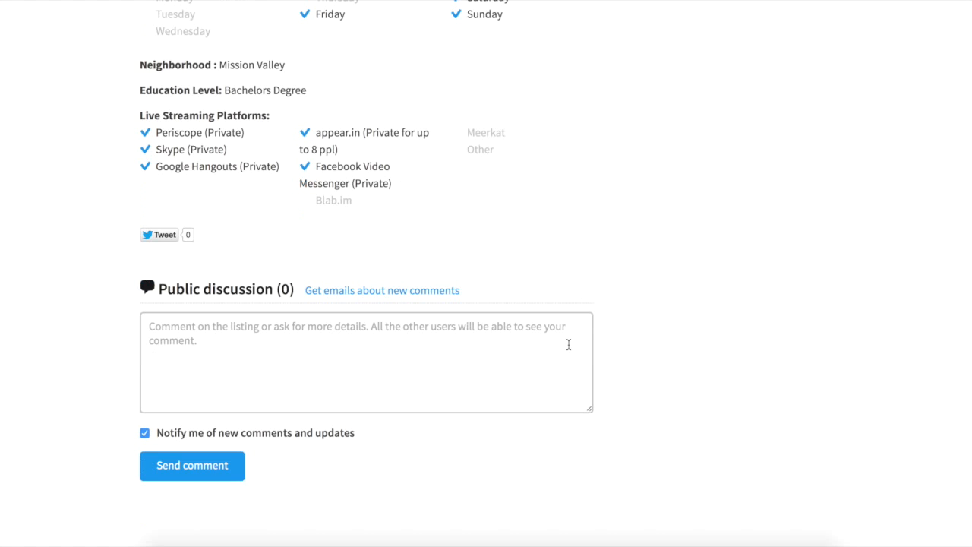
{"action": "scroll", "coordinate": [568, 345], "scroll_direction": "up", "scroll_amount": 12}
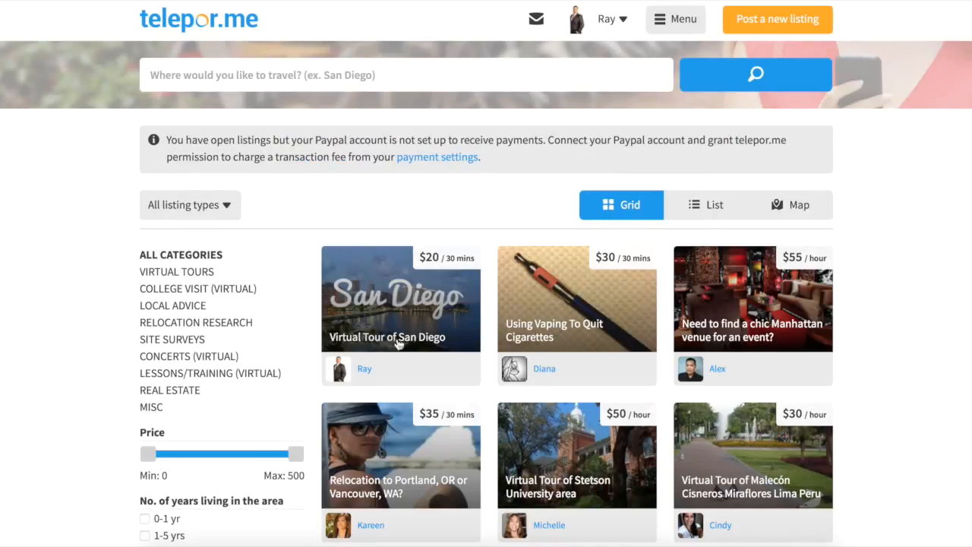
Filter the site's listings by the Virtual Tours category and return to all categories
{"action": "left_click", "coordinate": [193, 273]}
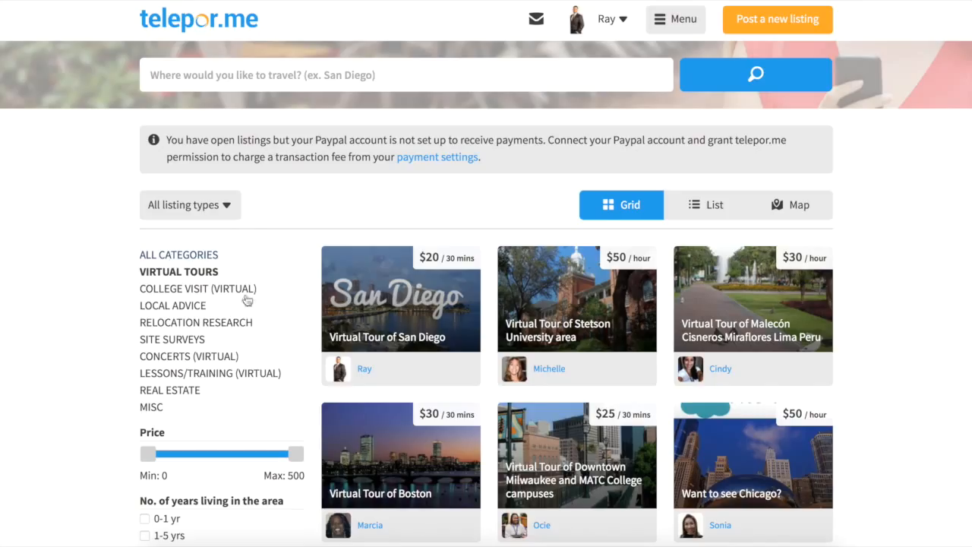
{"action": "left_click", "coordinate": [160, 255]}
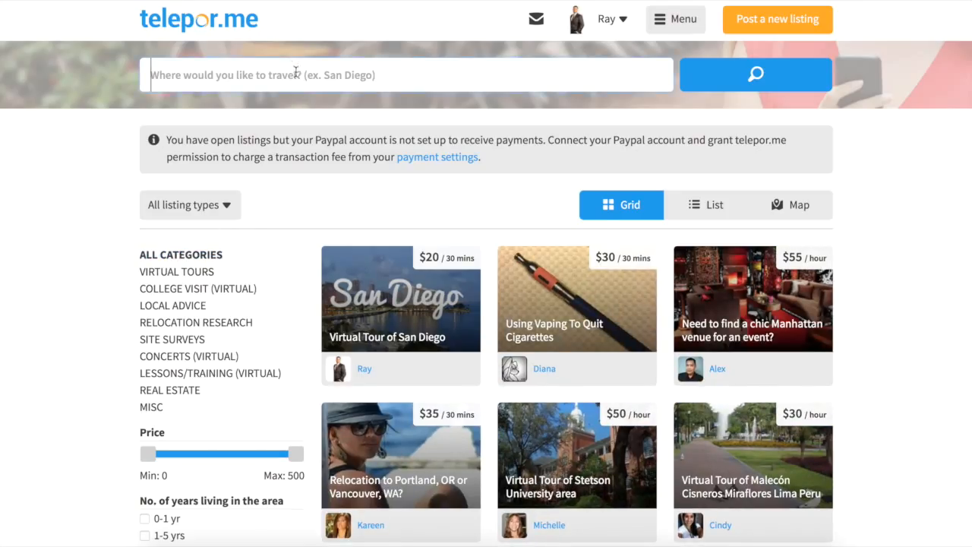
Search the site for "san diego" and open the "Virtual Tour of San Diego" listing from the results to look it over
{"action": "type", "text": "san diego"}
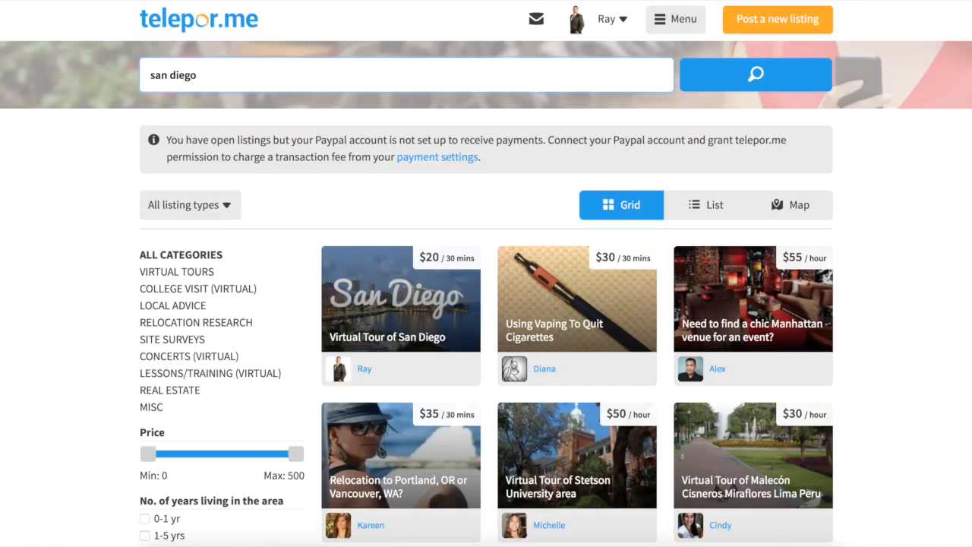
{"action": "key", "text": "Return"}
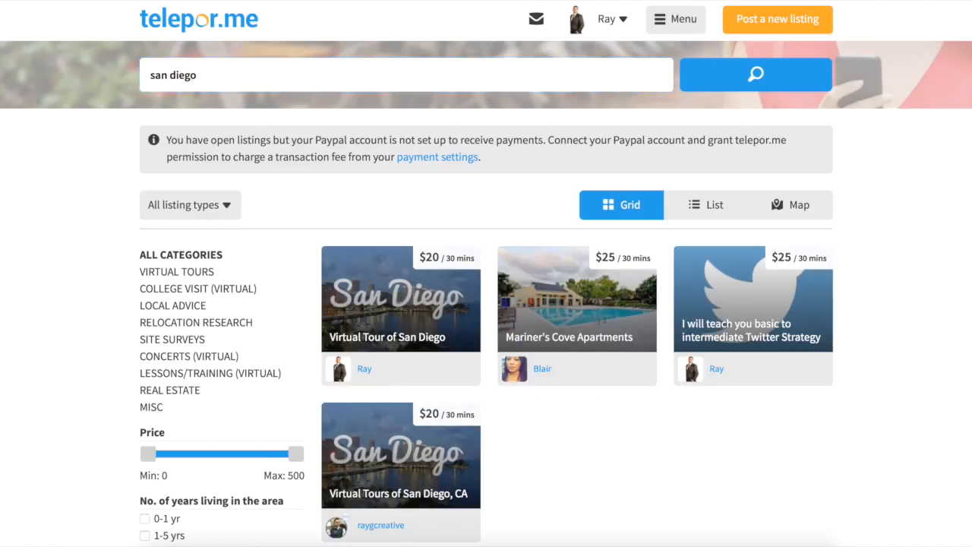
{"action": "left_click", "coordinate": [411, 315]}
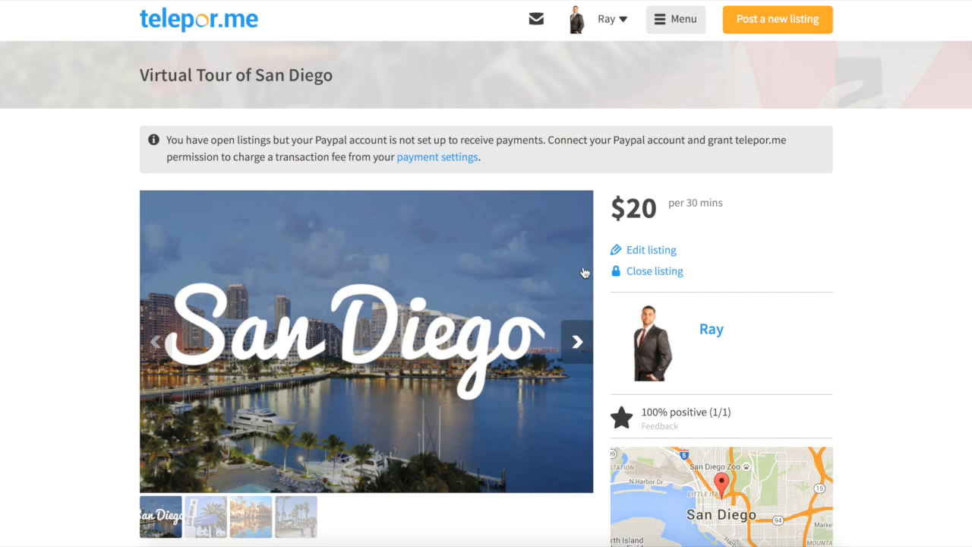
{"action": "scroll", "coordinate": [579, 284], "scroll_direction": "down", "scroll_amount": 3}
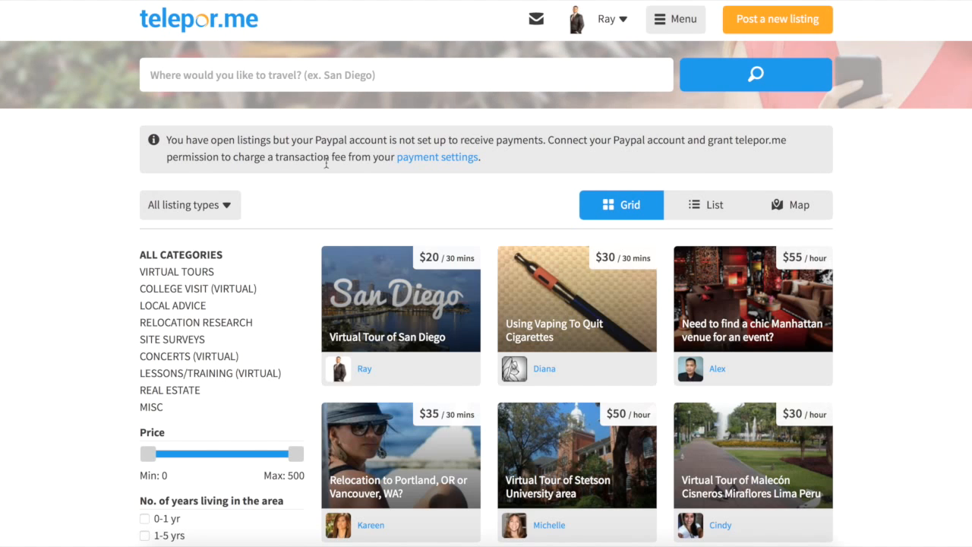
Open the "Virtual Tour of San Diego" listing from the site's full listings and close the listing
{"action": "left_click", "coordinate": [389, 327]}
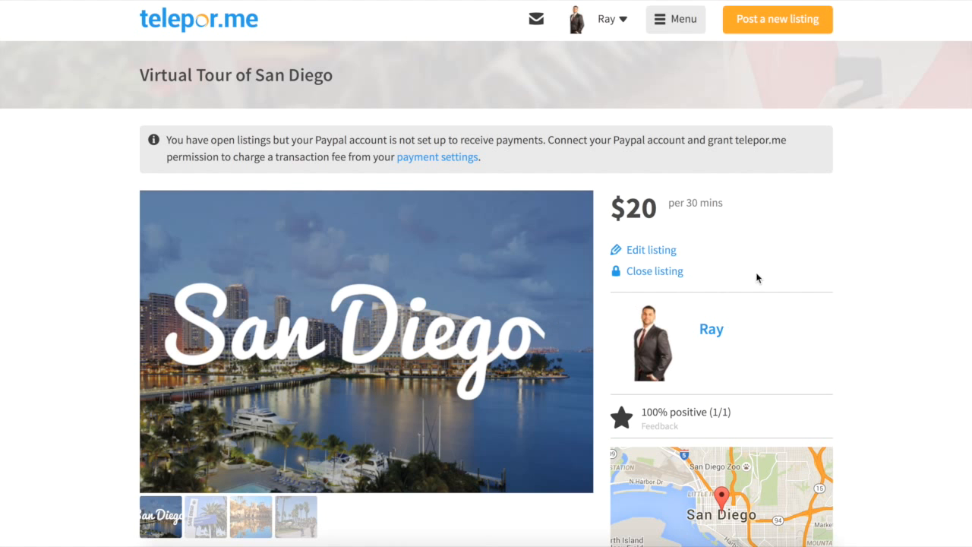
{"action": "scroll", "coordinate": [706, 298], "scroll_direction": "down", "scroll_amount": 2}
{"action": "left_click", "coordinate": [636, 207]}
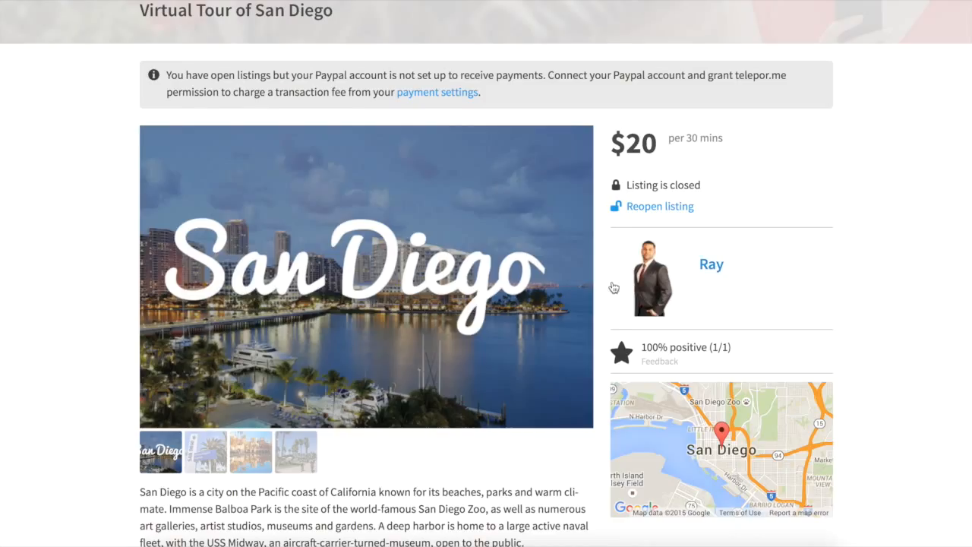
{"action": "scroll", "coordinate": [614, 285], "scroll_direction": "up", "scroll_amount": 1}
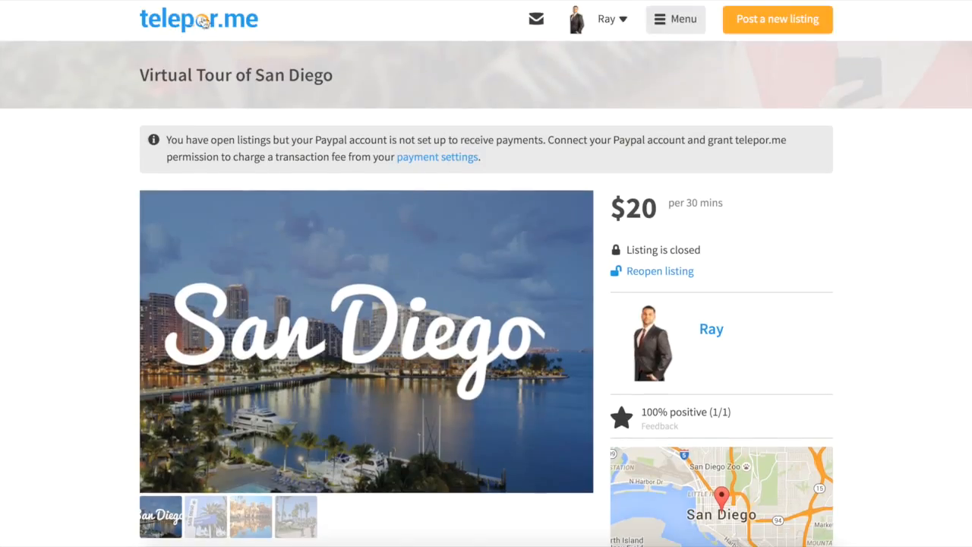